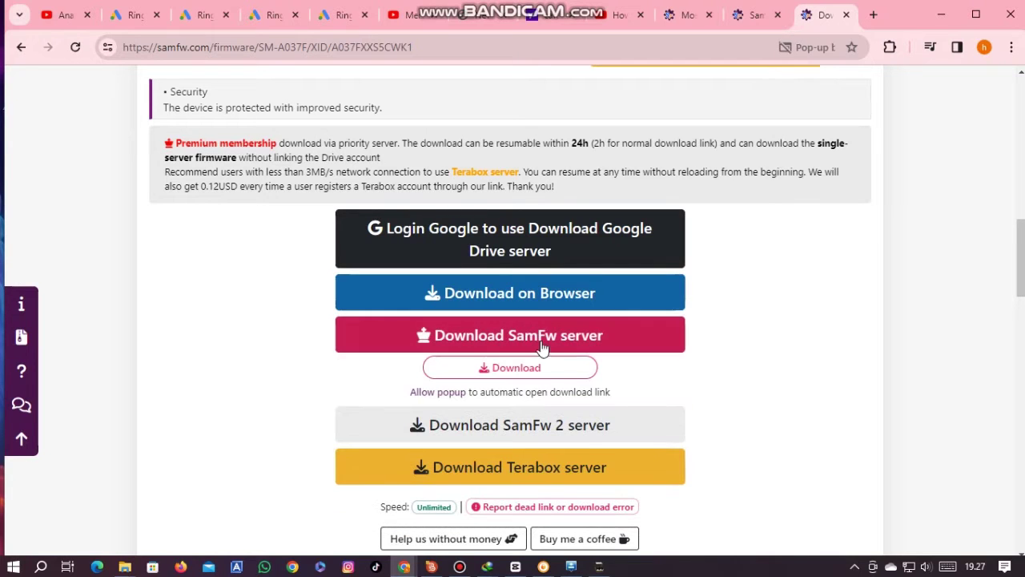
# Step: Start downloading the SM-A037F XID A037FXXS5CWK1 firmware from the SamFw server, and minimize the browser
pyautogui.click(543, 366)
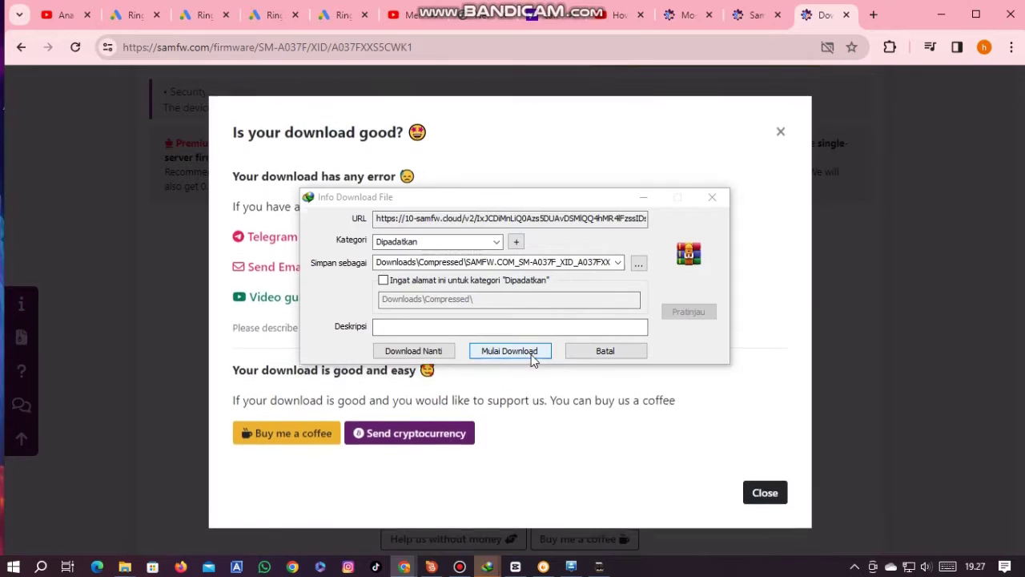
pyautogui.click(530, 354)
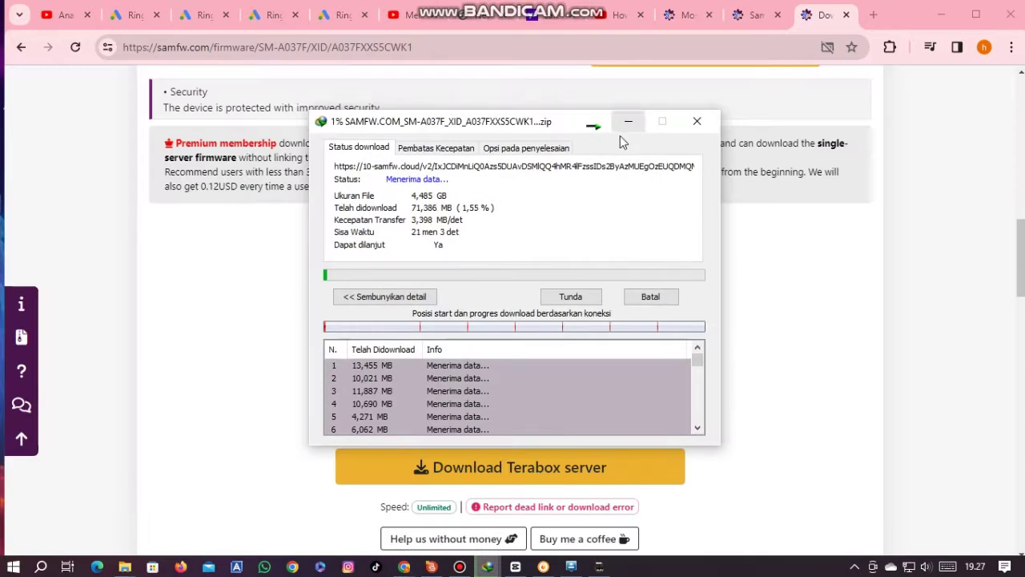
pyautogui.click(942, 19)
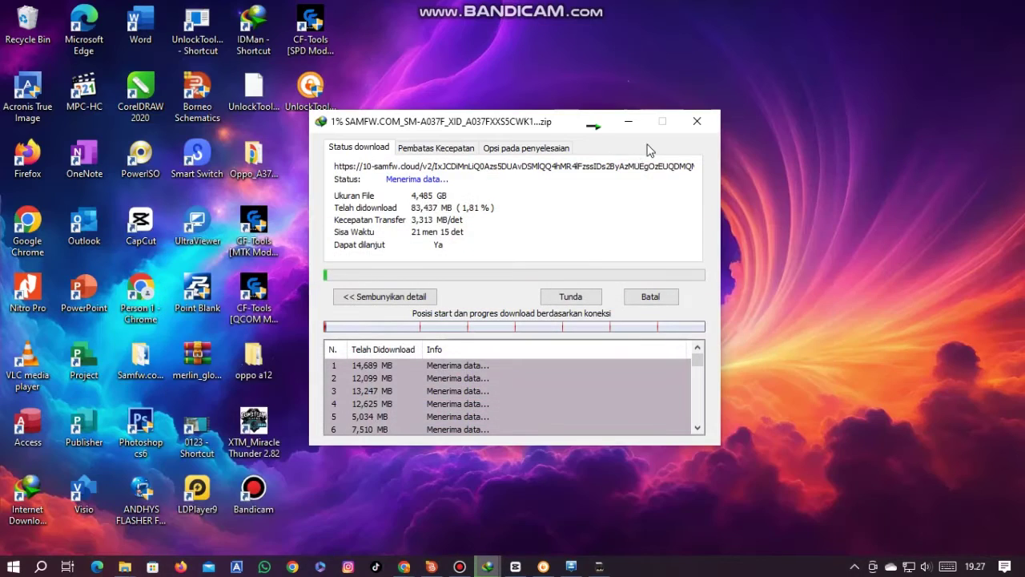
pyautogui.rightClick(931, 76)
pyautogui.click(929, 115)
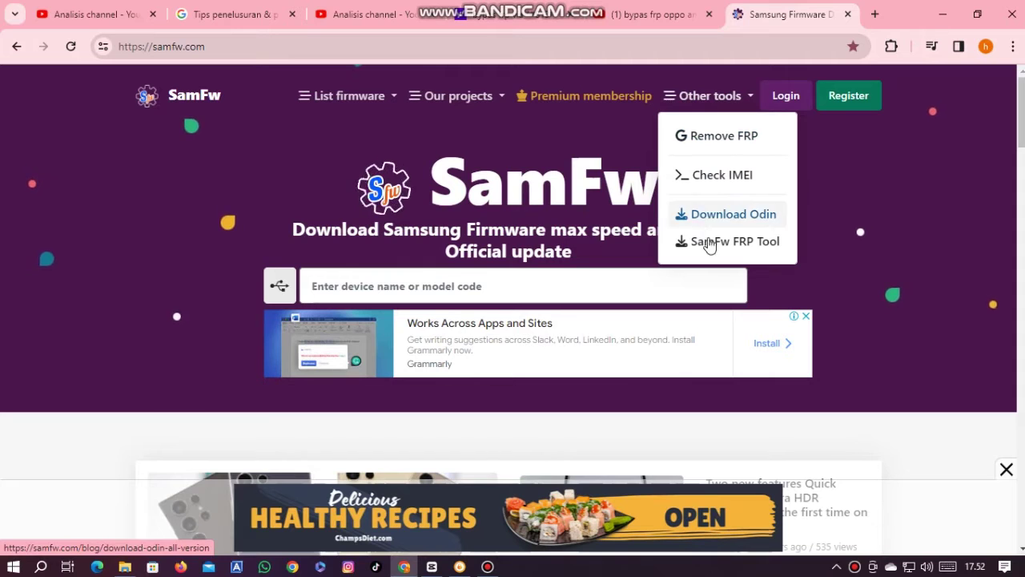
# Step: Open the Odin download page on the SamFw site, dismissing the advertisement
pyautogui.click(721, 228)
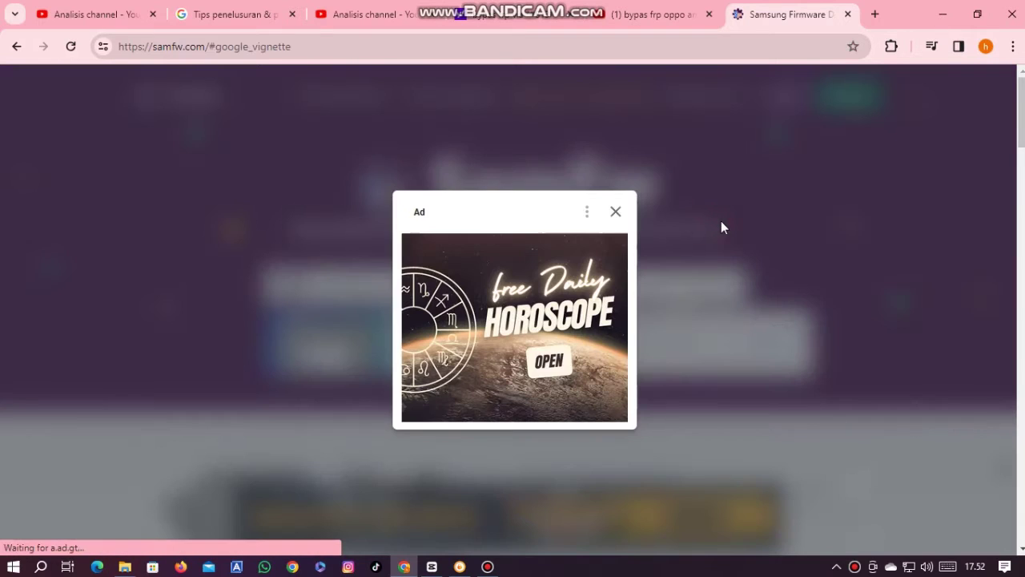
pyautogui.click(614, 213)
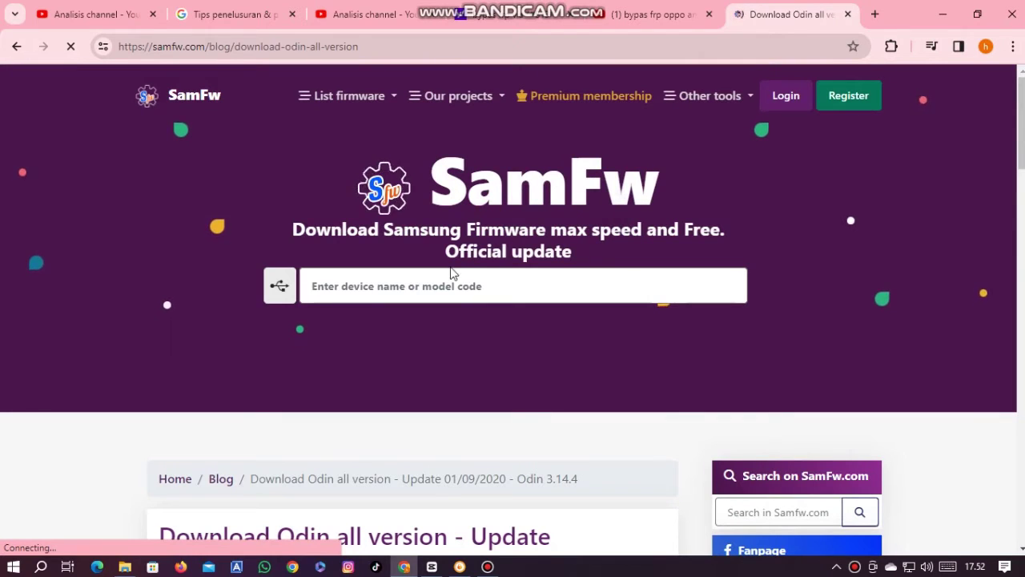
pyautogui.scroll(-1, 452, 320)
pyautogui.scroll(-6, 451, 342)
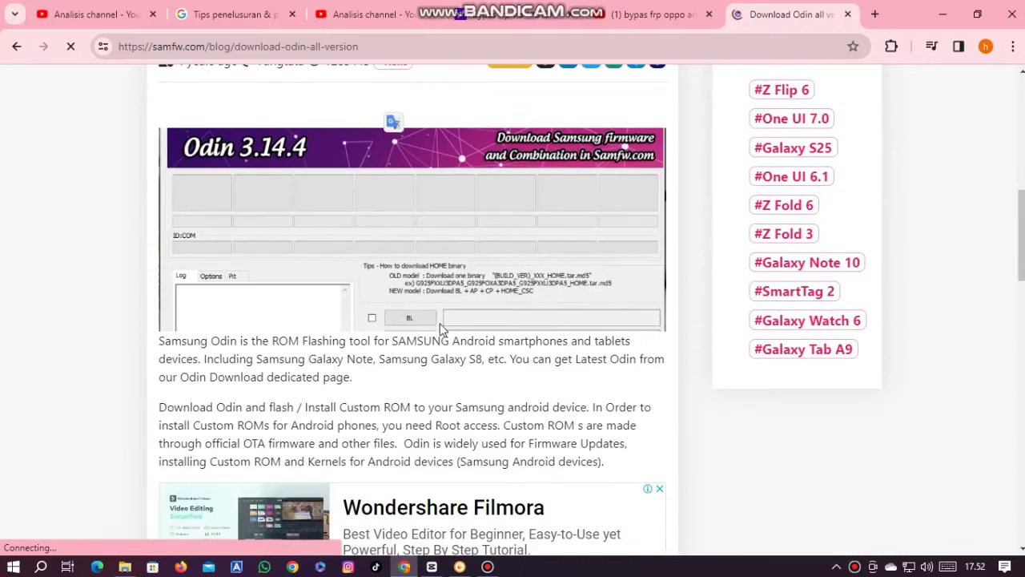
pyautogui.scroll(2, 441, 316)
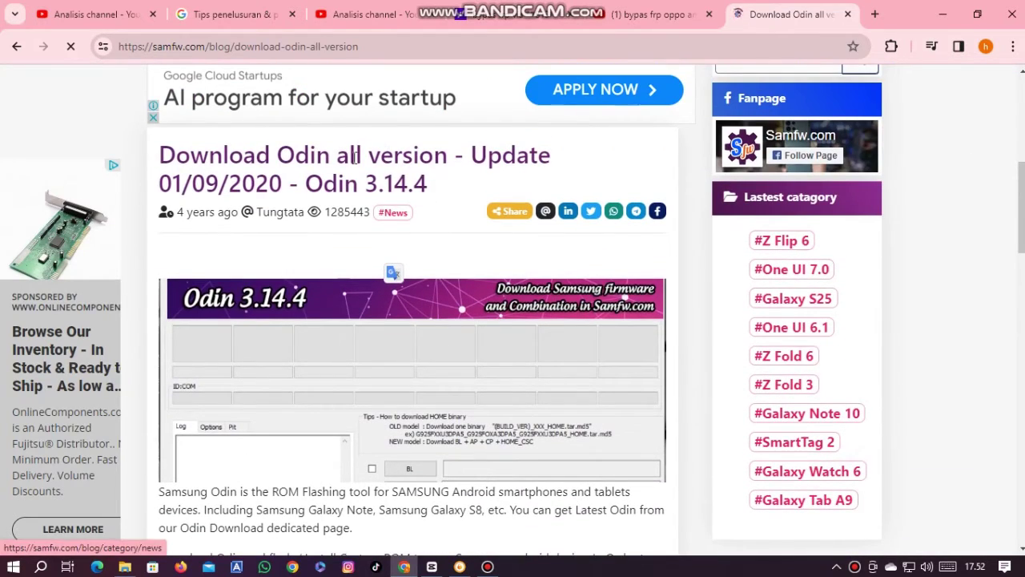
# Step: Request the Odin 3.13.3 Original download, keep the default duplicate-link option, and open the folder containing the file
pyautogui.scroll(-8, 344, 183)
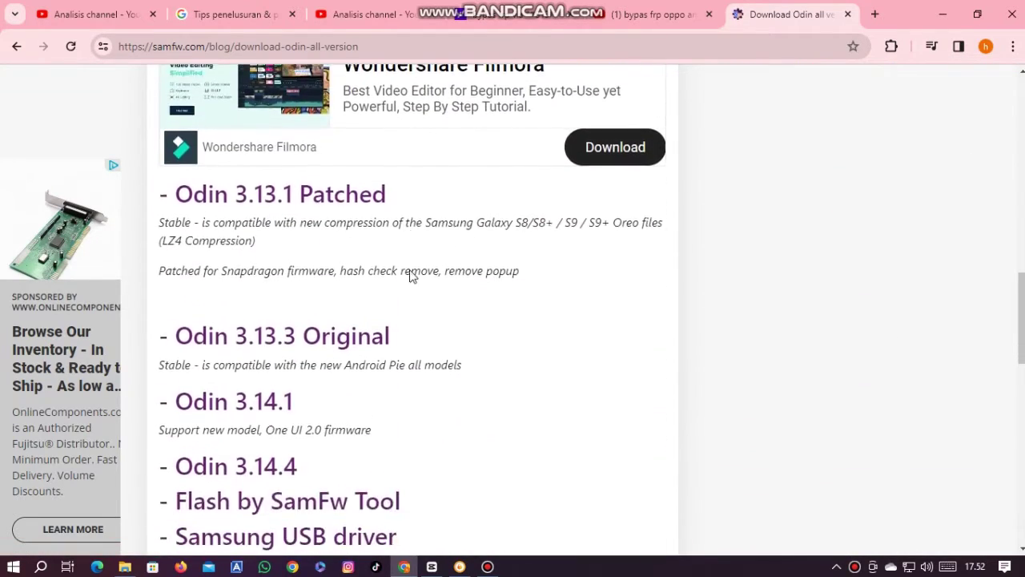
pyautogui.scroll(6, 393, 233)
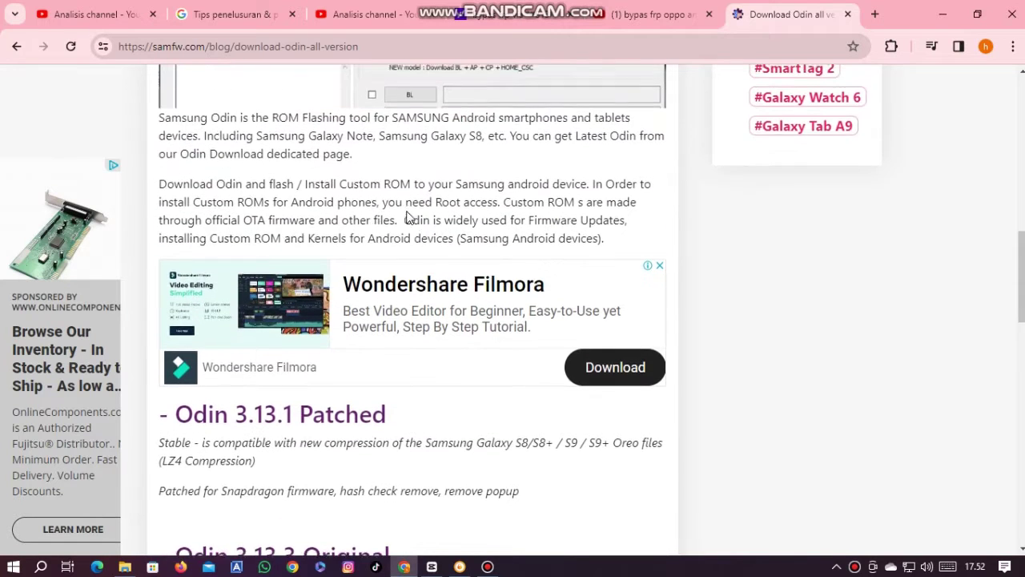
pyautogui.scroll(-5, 380, 270)
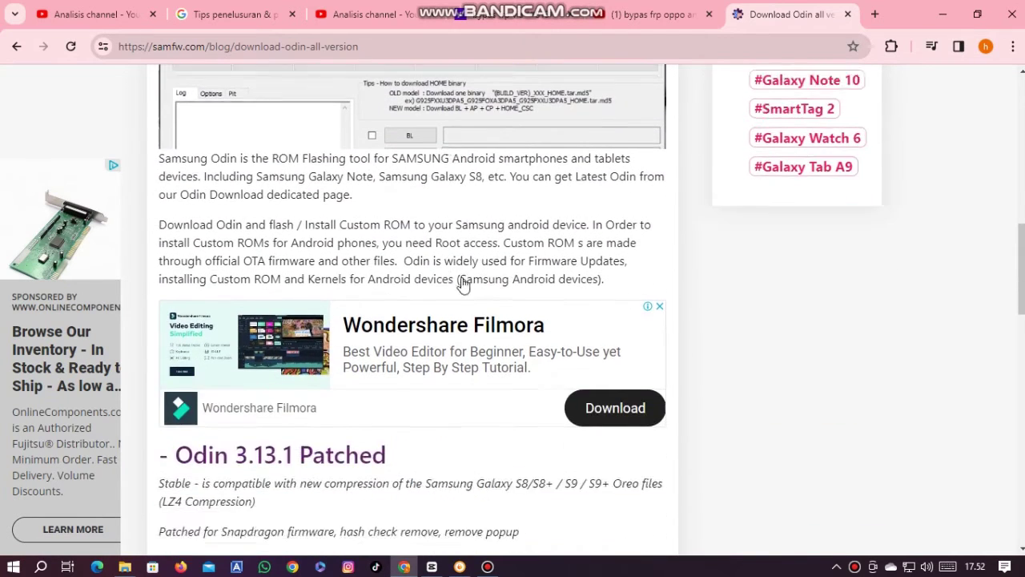
pyautogui.click(343, 404)
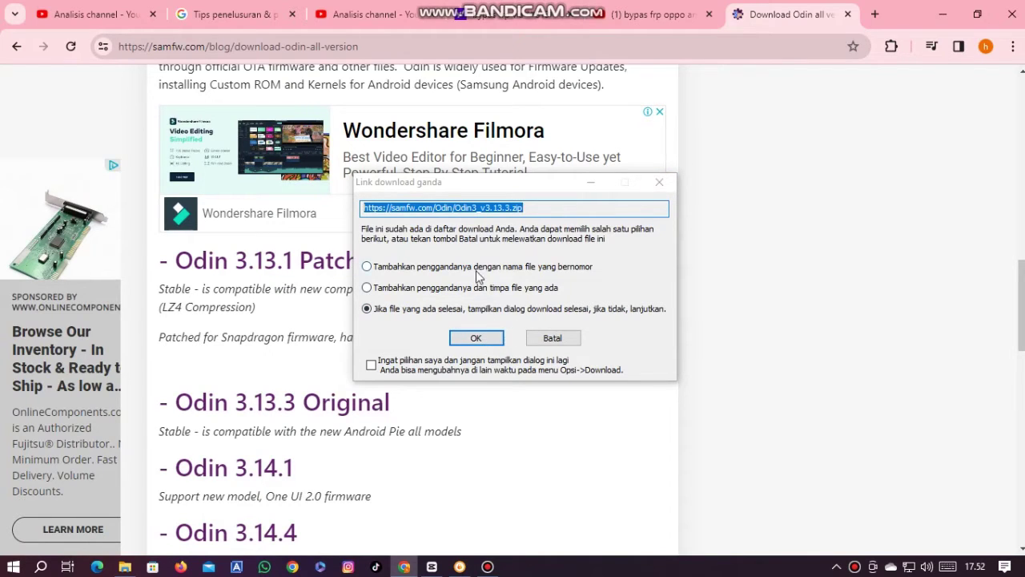
pyautogui.click(476, 338)
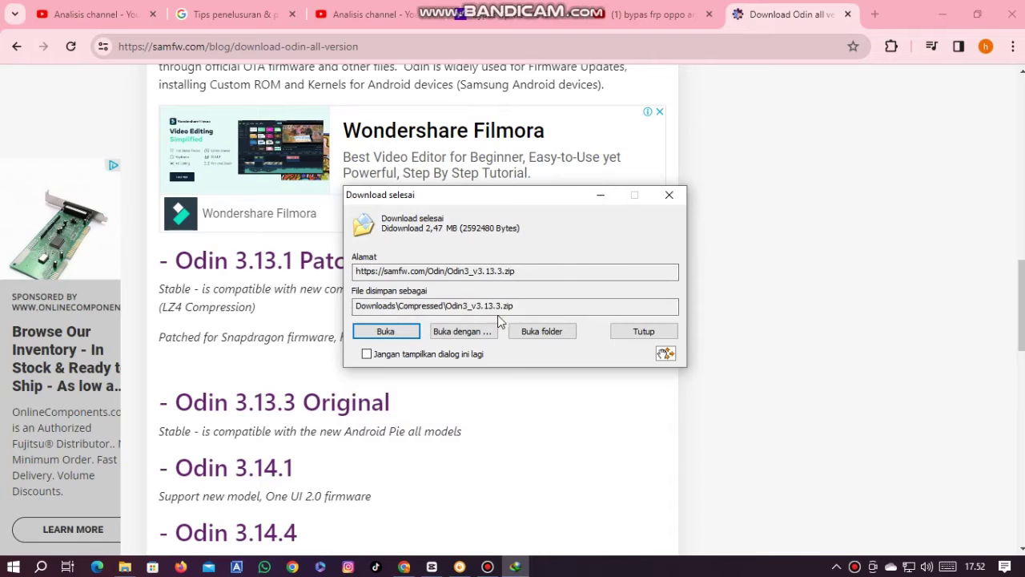
pyautogui.click(533, 338)
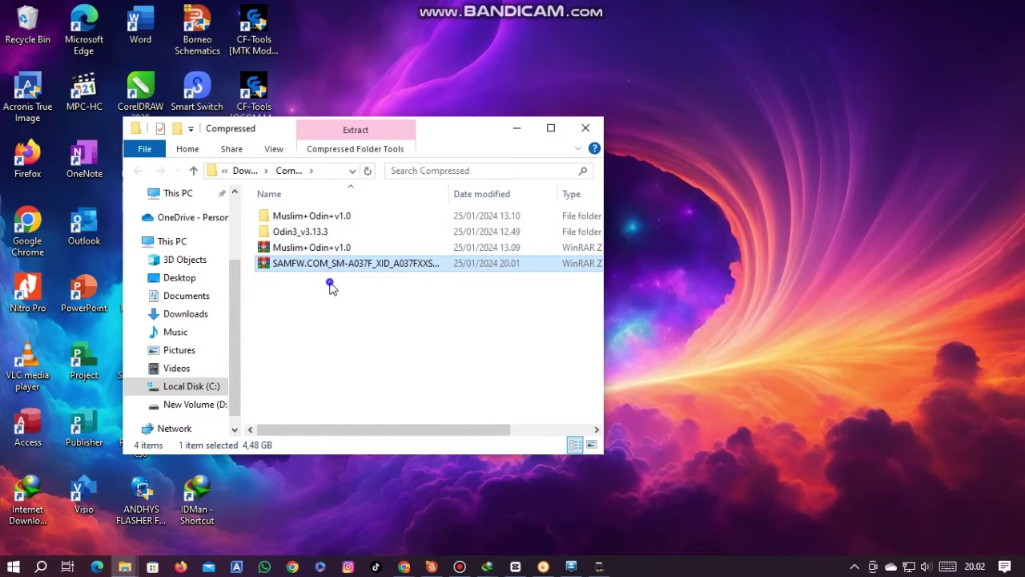
# Step: Create a folder named "samsung a03s s5" in the Compressed folder
pyautogui.rightClick(330, 283)
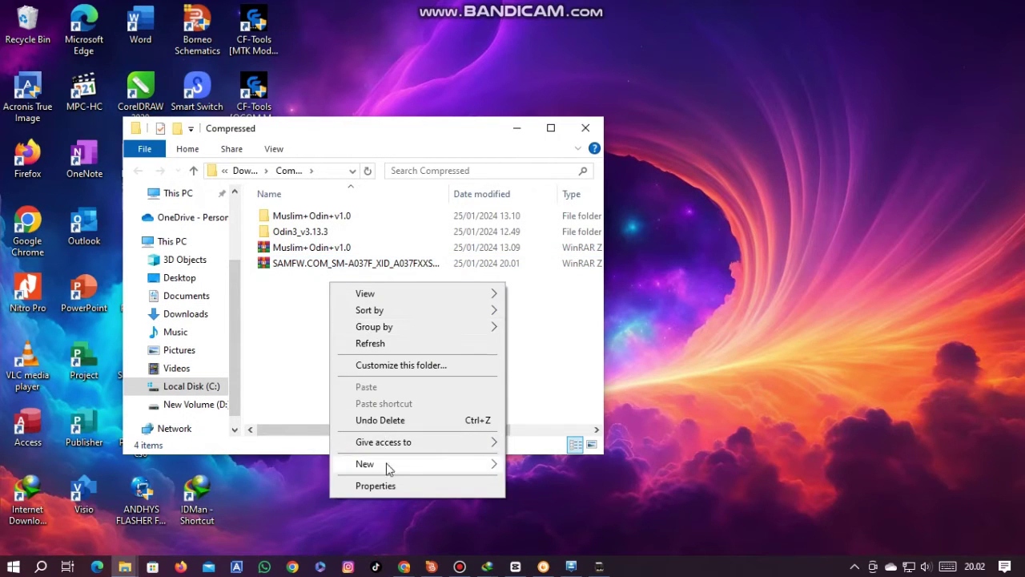
pyautogui.moveTo(389, 469)
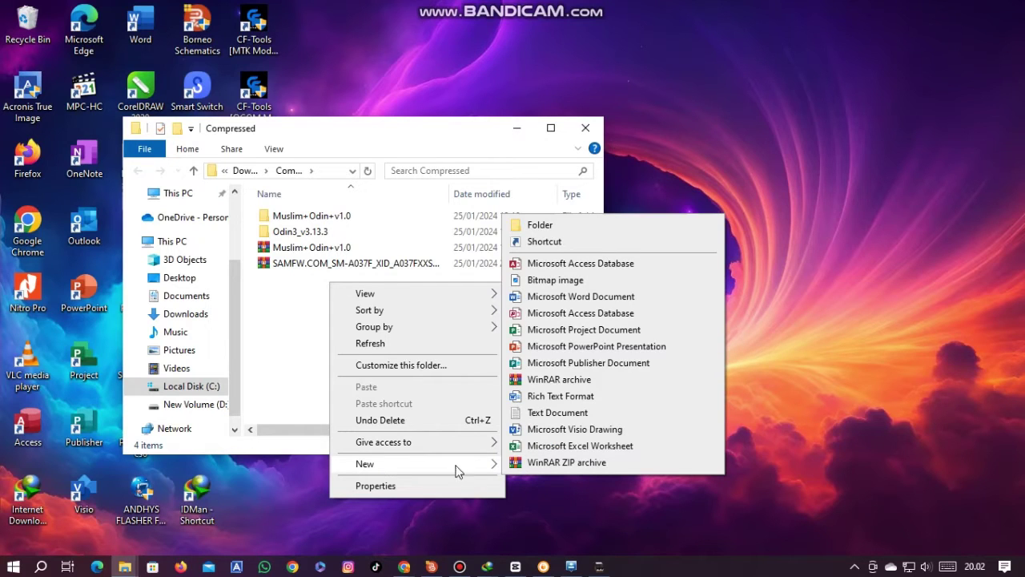
pyautogui.click(588, 224)
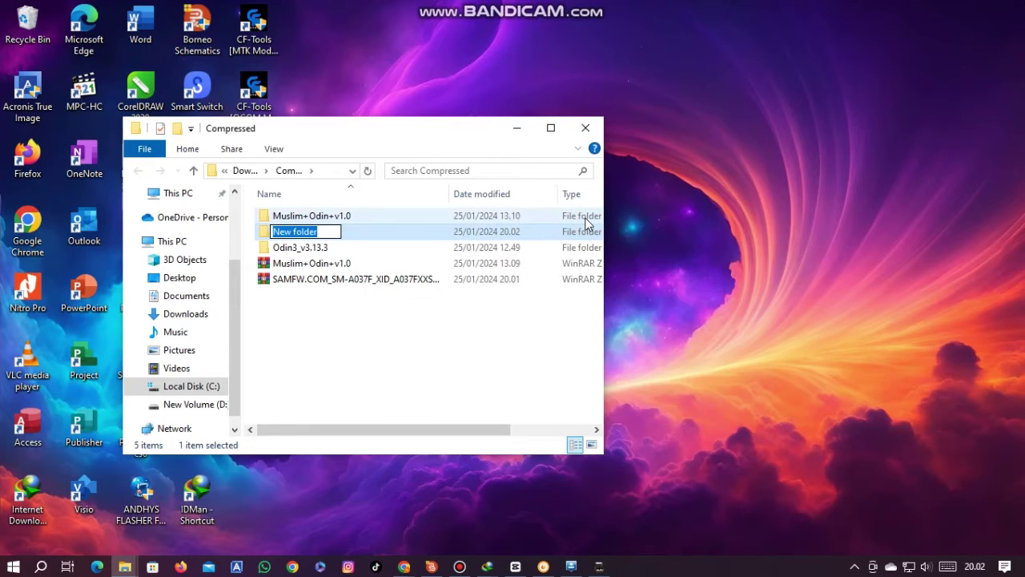
pyautogui.press('BackSpace')
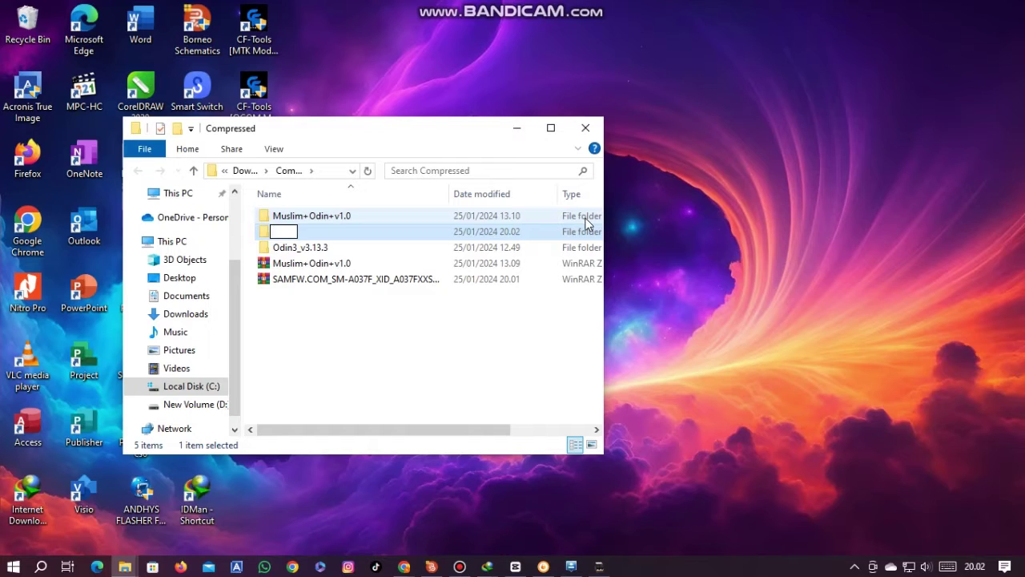
pyautogui.write('samsungh')
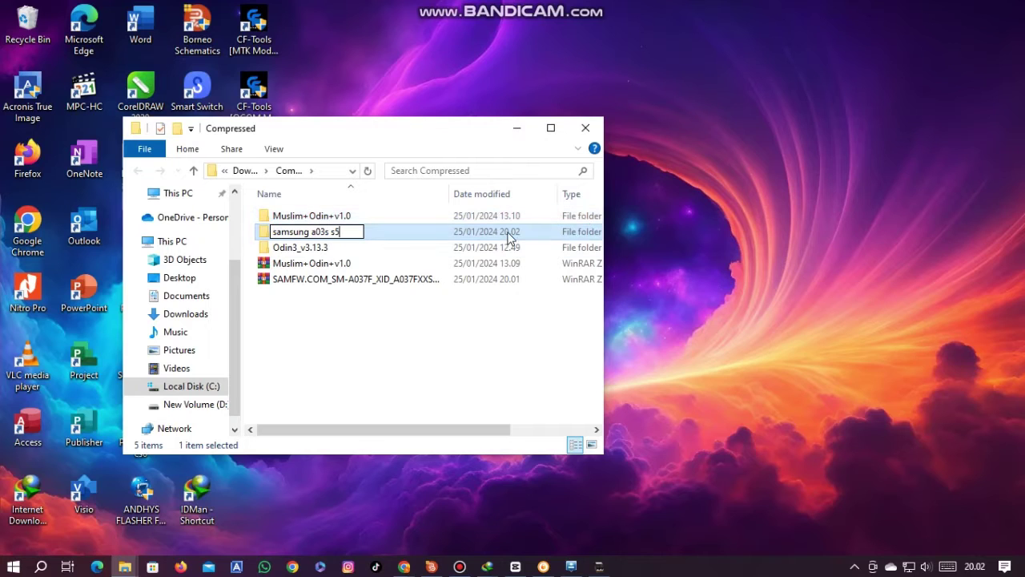
pyautogui.click(441, 329)
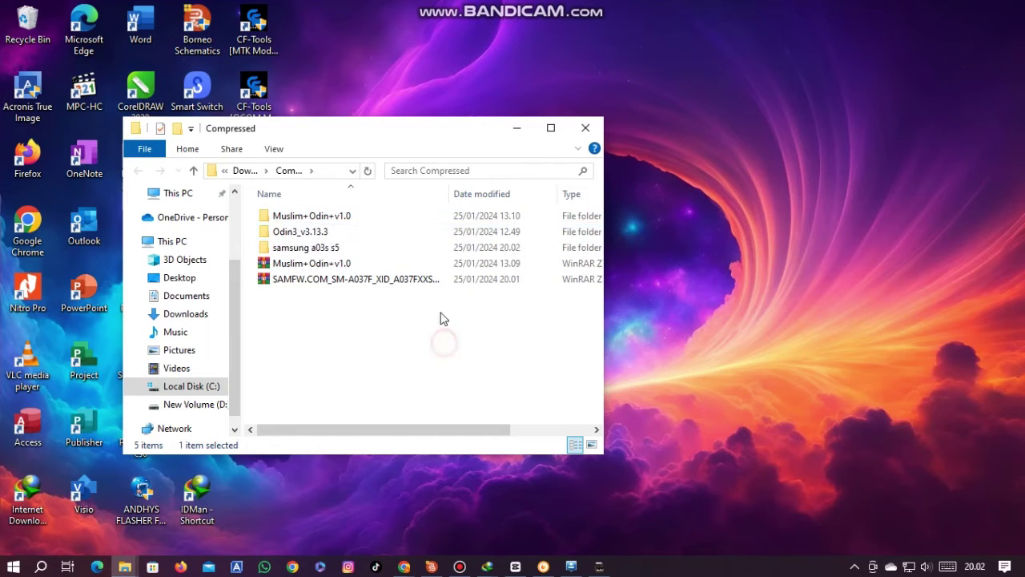
# Step: Move the SAMFW.COM_SM-A037F firmware archive into the "samsung a03s s5" folder
pyautogui.click(447, 291)
pyautogui.rightClick(446, 286)
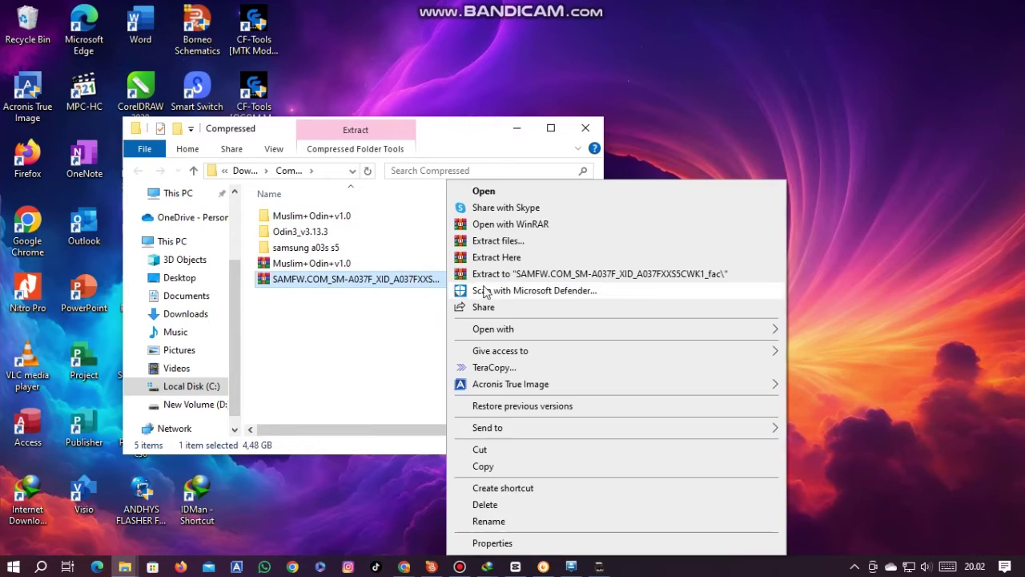
pyautogui.click(507, 465)
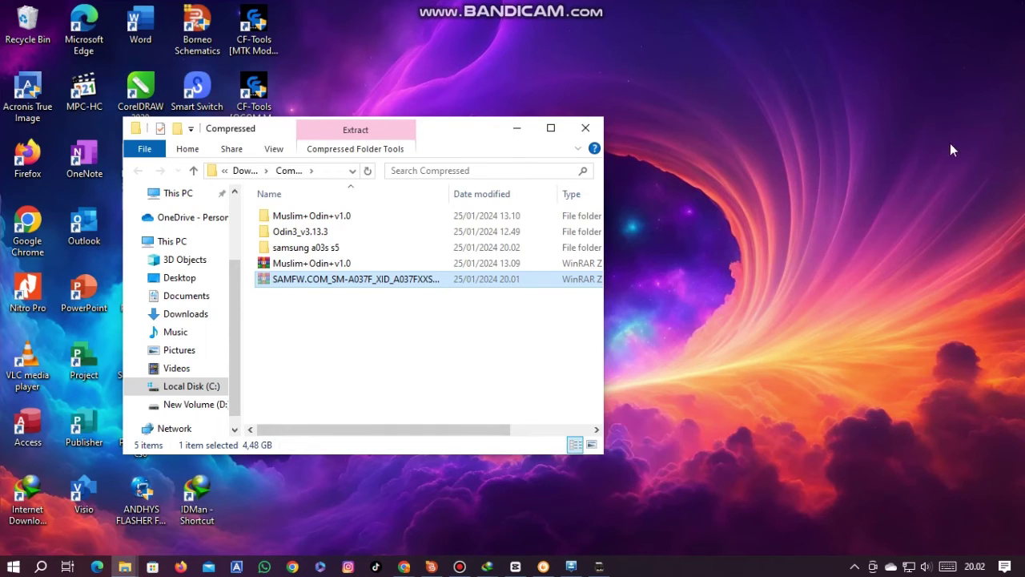
pyautogui.doubleClick(366, 248)
pyautogui.rightClick(436, 290)
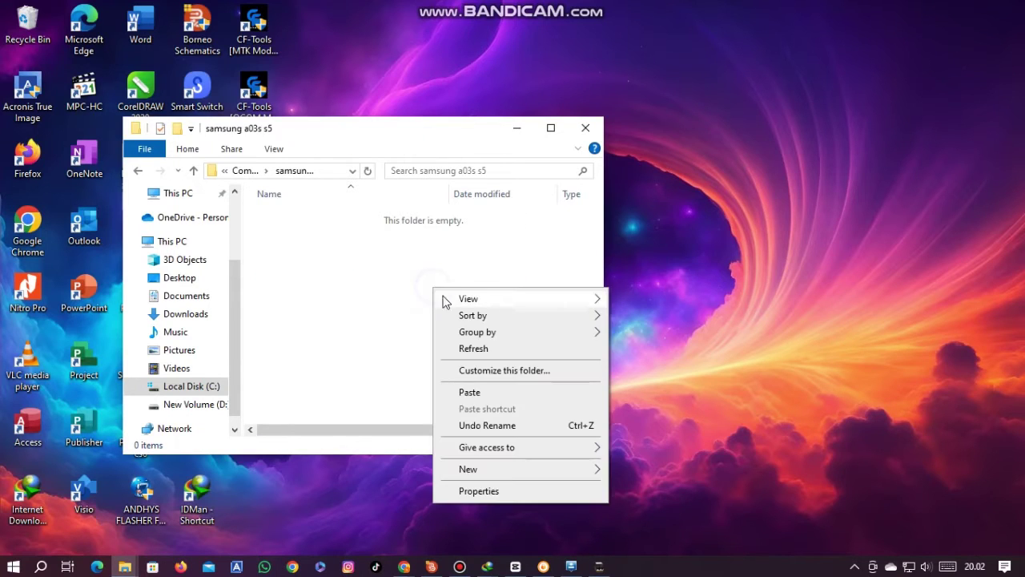
pyautogui.click(487, 394)
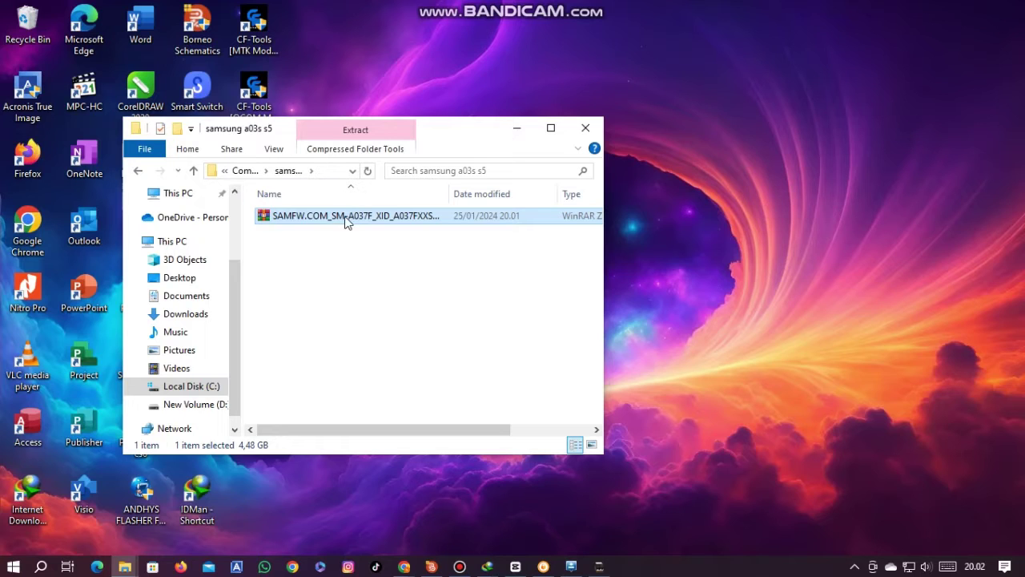
# Step: Widen the name column in the maximized window and extract the firmware archive to SAMFW.COM_SM-A037F_XID_A037FXXS5CWK1_fac
pyautogui.click(551, 128)
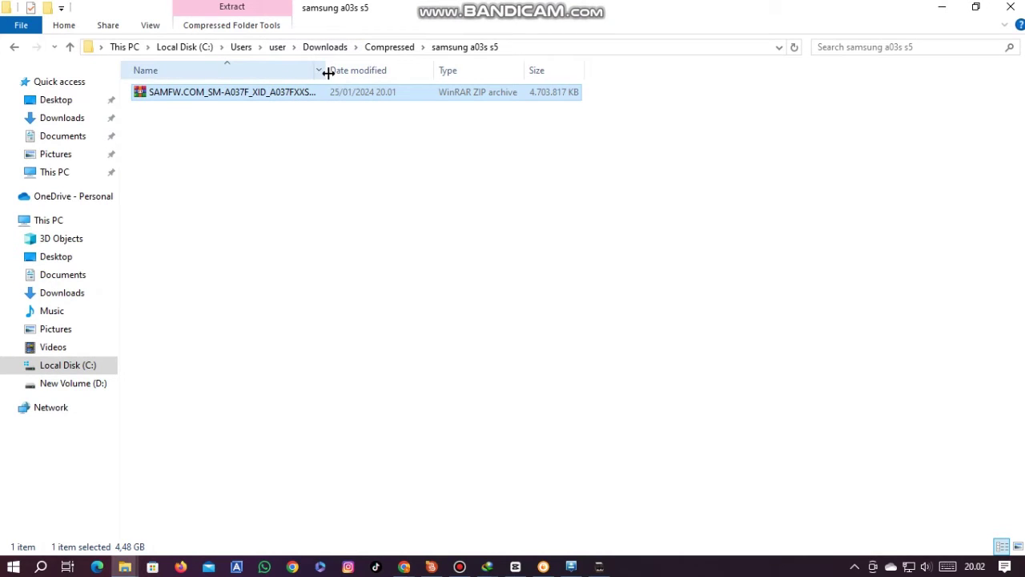
pyautogui.moveTo(327, 73); pyautogui.dragTo(365, 81)
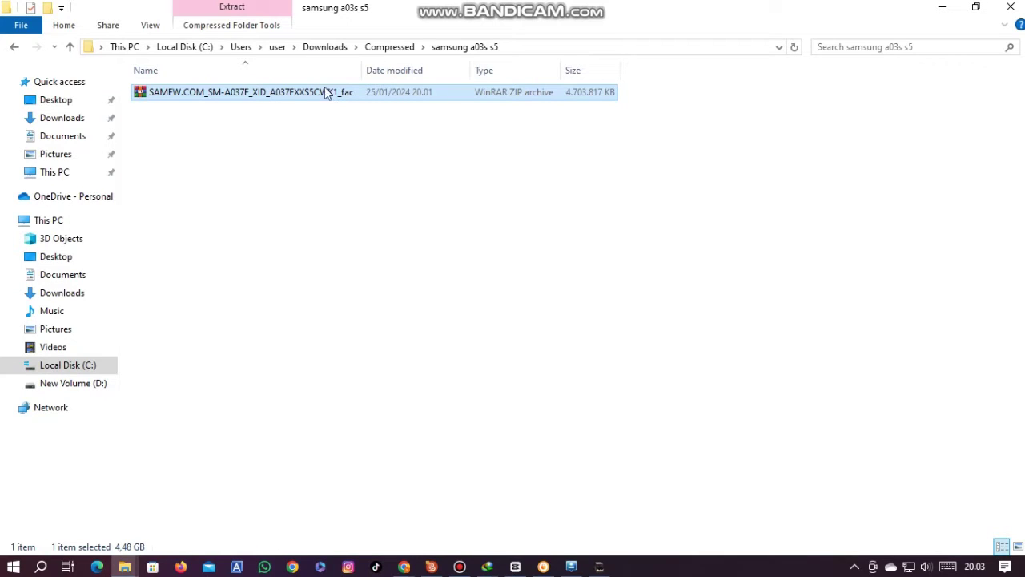
pyautogui.rightClick(271, 94)
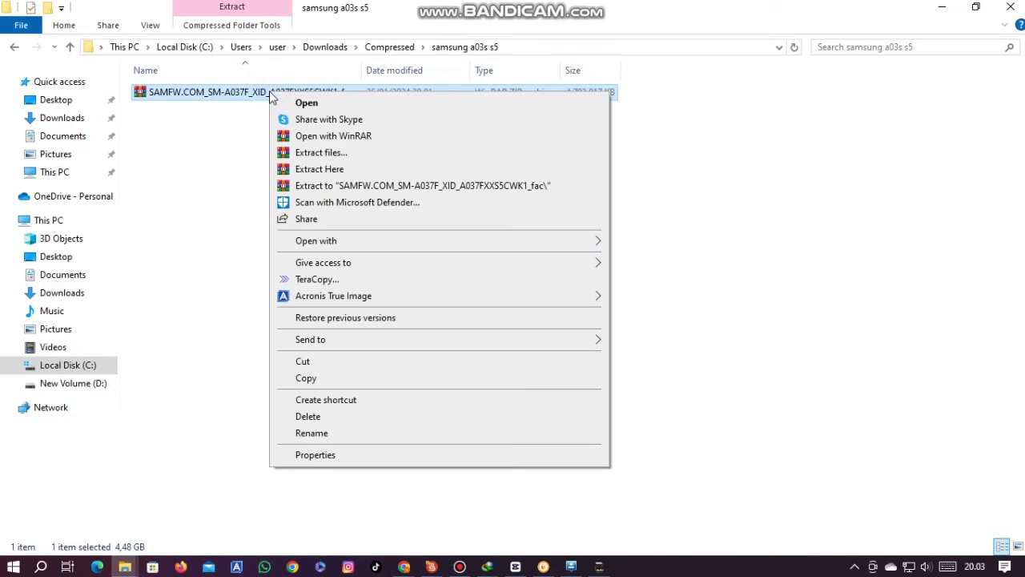
pyautogui.click(344, 190)
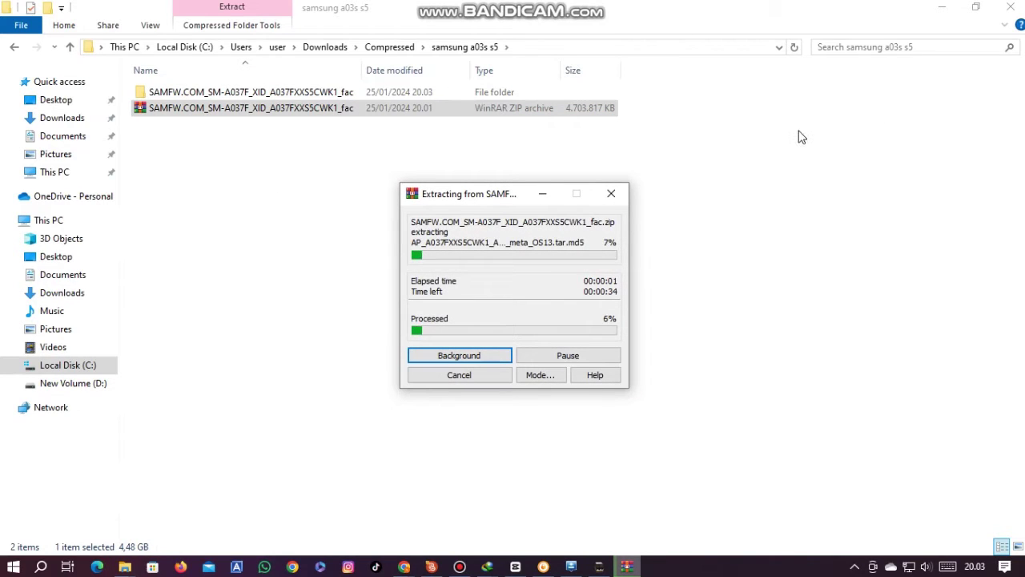
pyautogui.rightClick(744, 158)
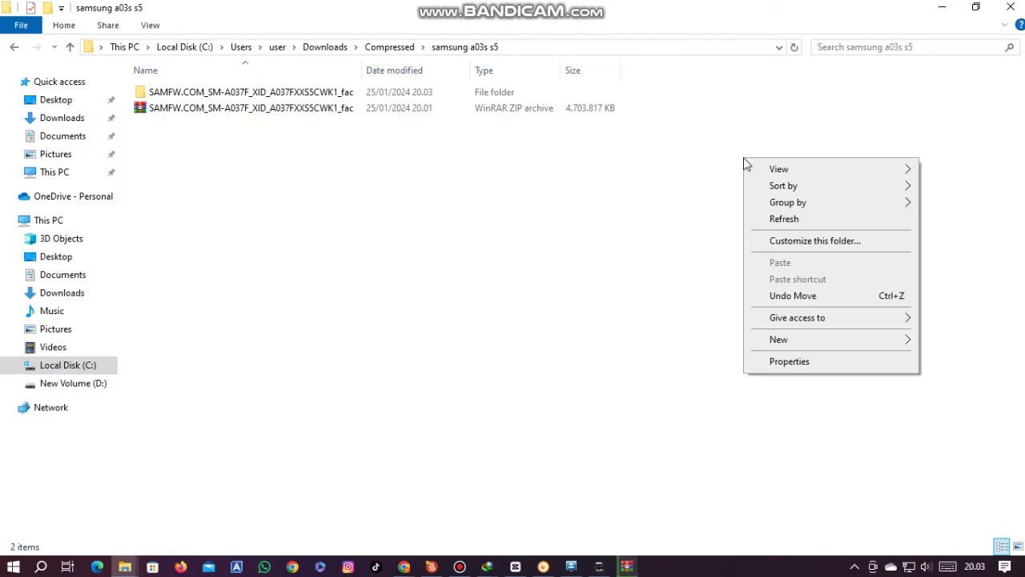
pyautogui.click(775, 218)
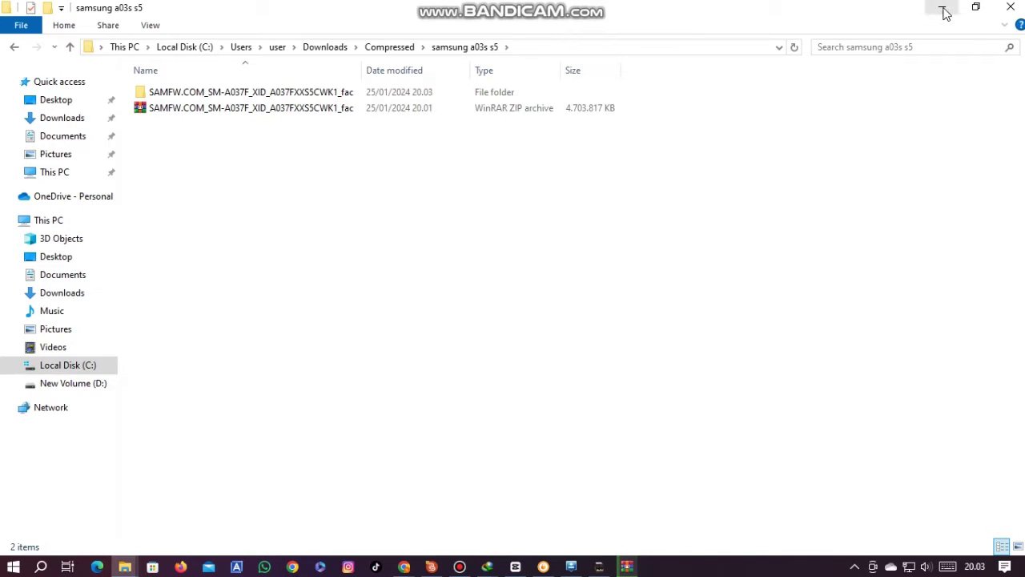
# Step: Launch the Odin3 v3.13.3 application from the Odin3_v3.13.3 folder in Compressed
pyautogui.click(14, 48)
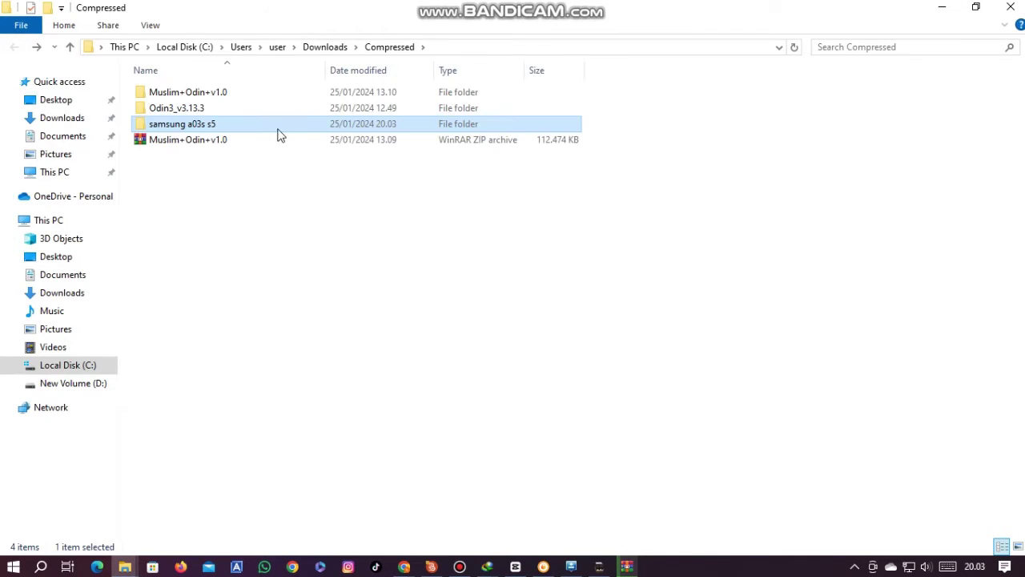
pyautogui.click(252, 110)
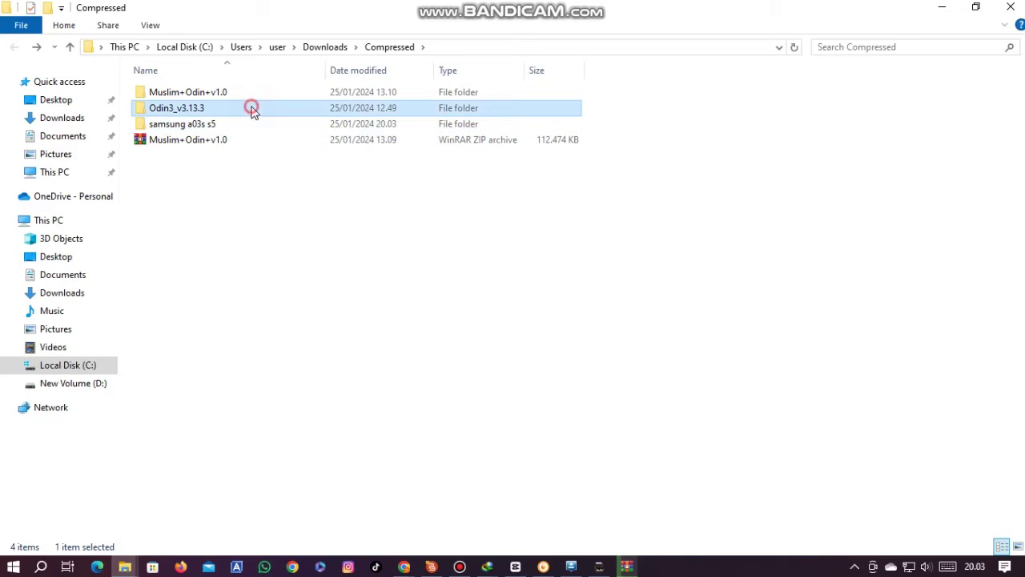
pyautogui.doubleClick(252, 109)
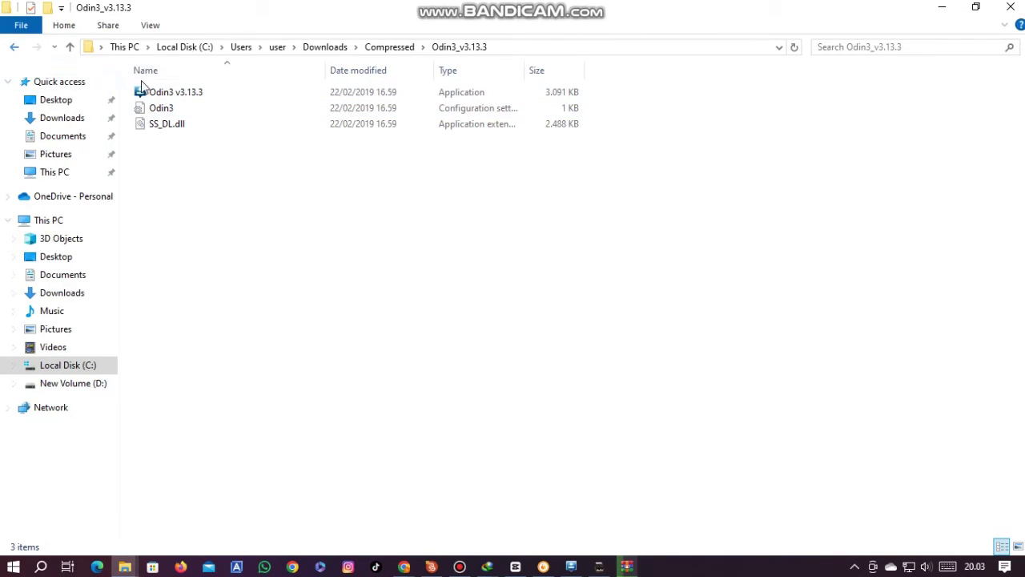
pyautogui.click(178, 94)
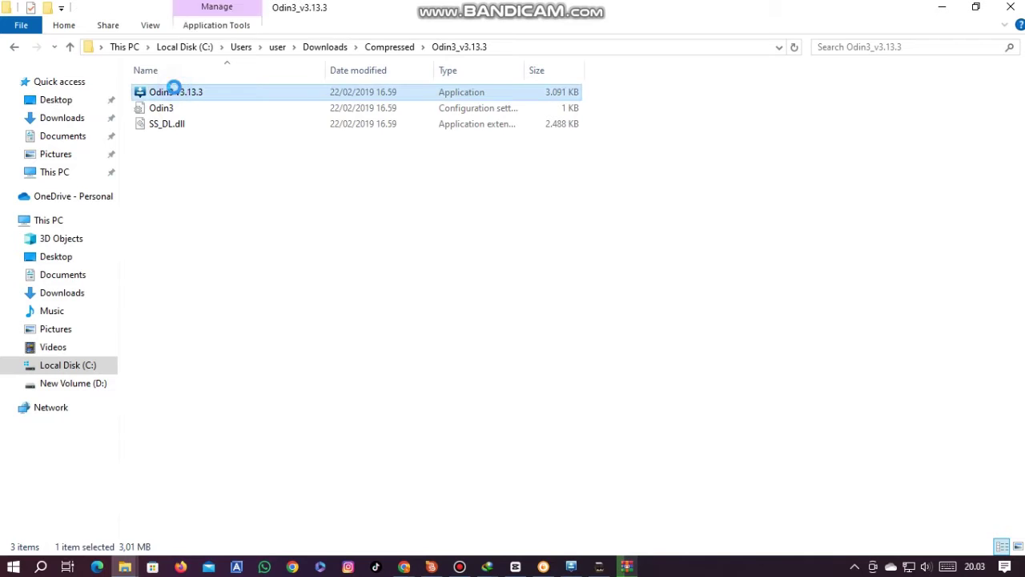
pyautogui.rightClick(174, 88)
pyautogui.click(270, 119)
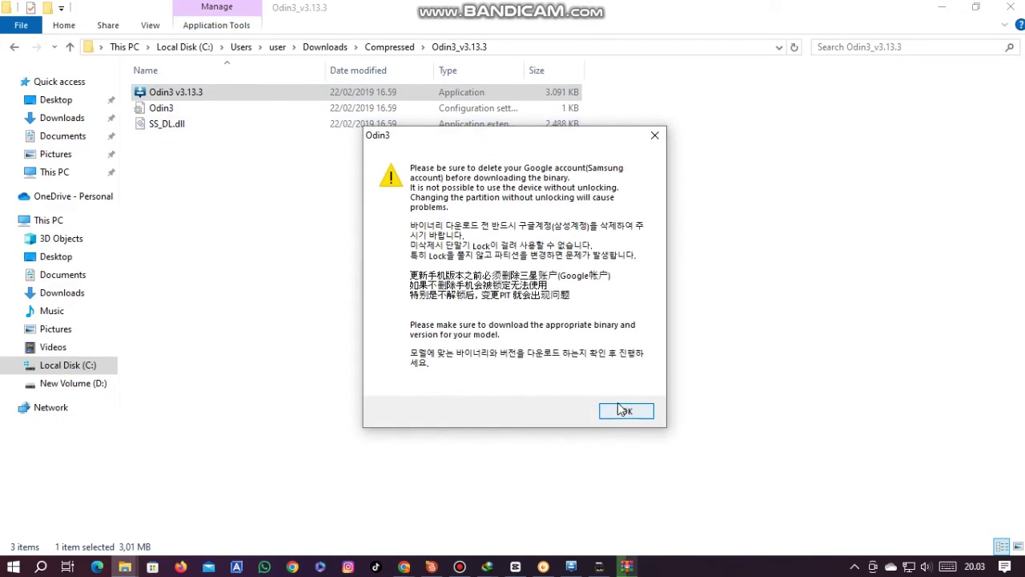
# Step: Accept Odin3's startup warning, bring the firmware extraction progress into view and minimize the file window behind it
pyautogui.click(627, 412)
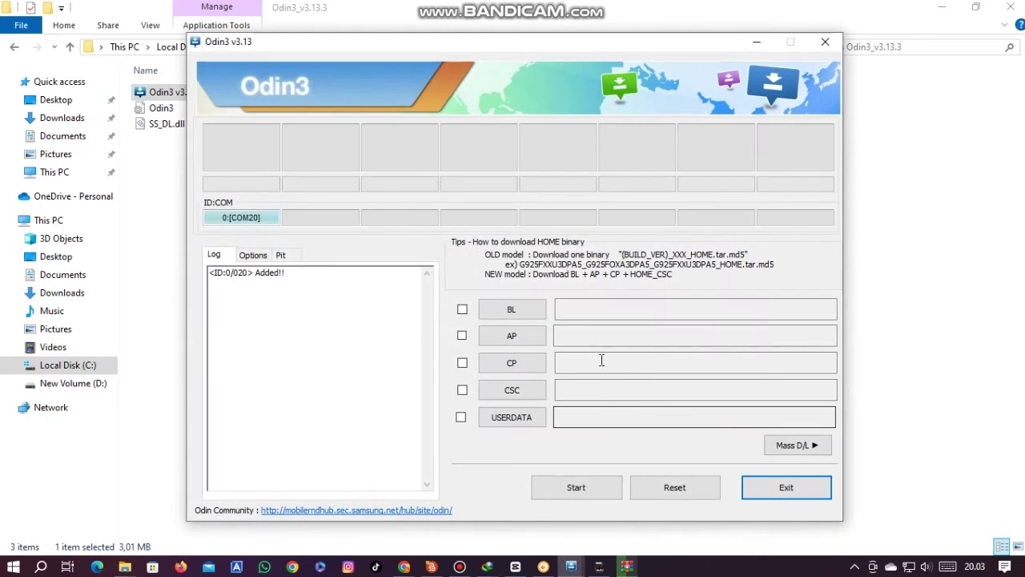
pyautogui.click(529, 318)
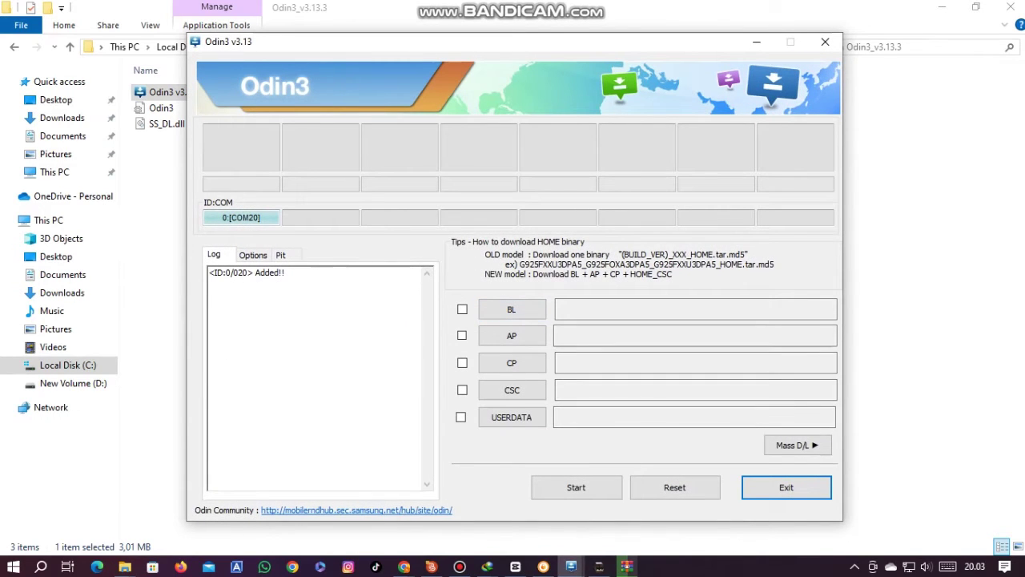
pyautogui.click(628, 567)
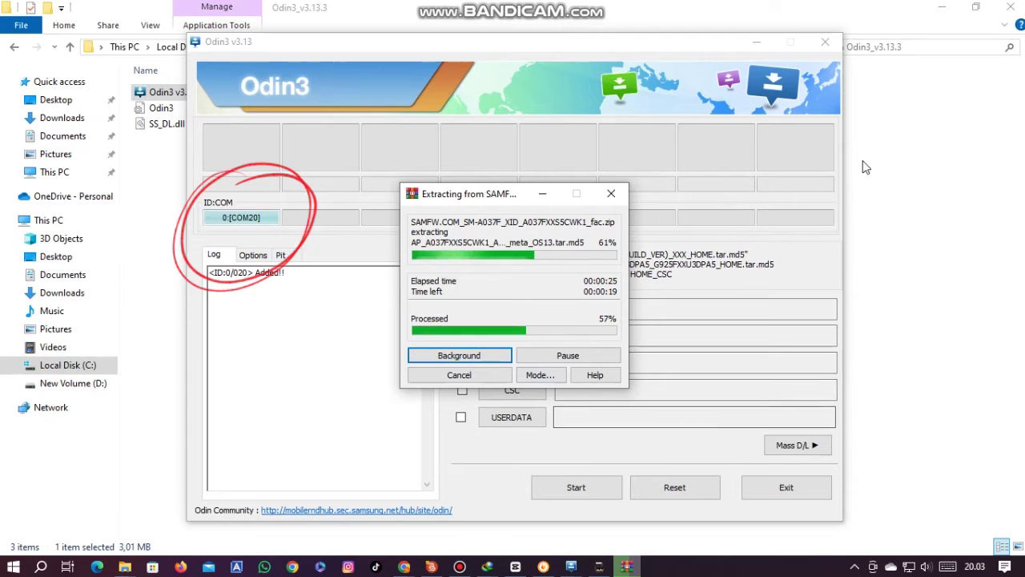
pyautogui.click(942, 7)
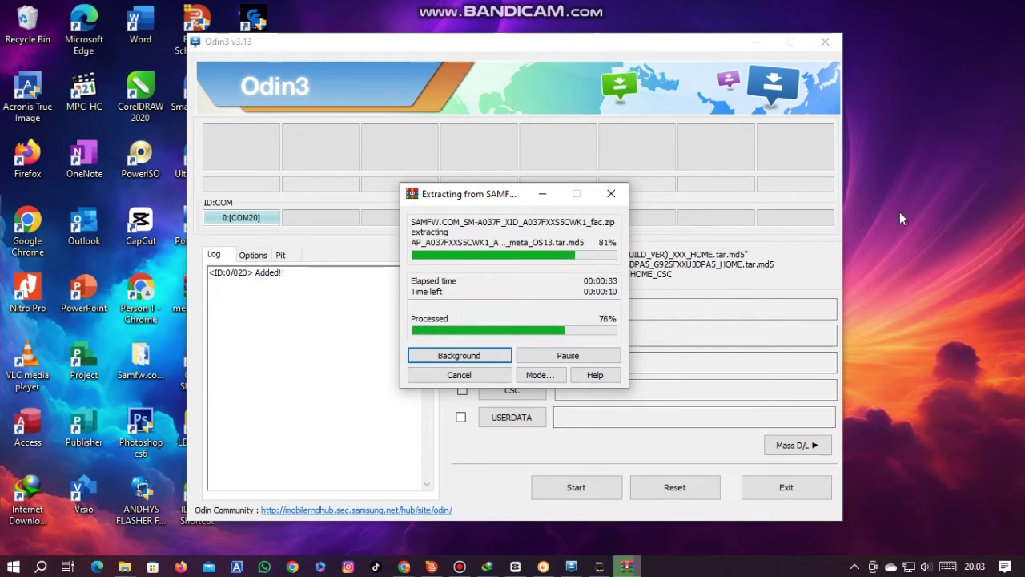
pyautogui.click(937, 129)
pyautogui.rightClick(937, 129)
pyautogui.click(925, 170)
pyautogui.rightClick(943, 78)
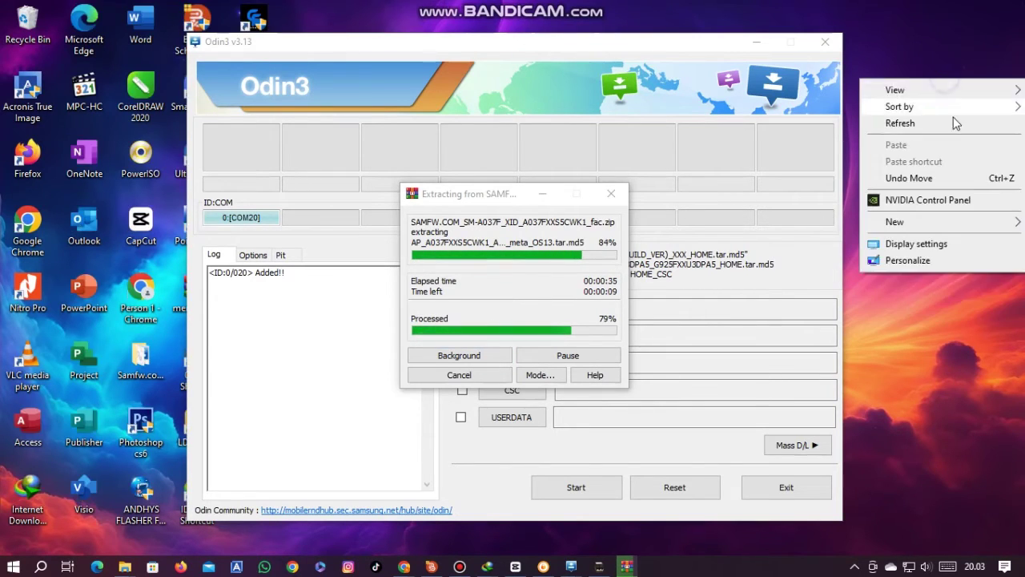
pyautogui.click(944, 124)
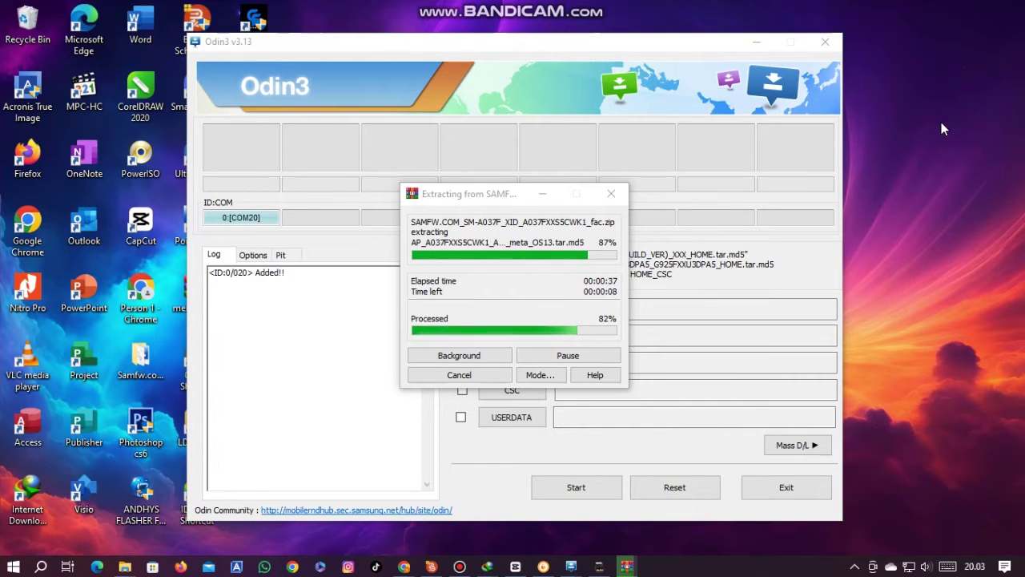
pyautogui.rightClick(932, 120)
pyautogui.click(921, 162)
pyautogui.rightClick(925, 140)
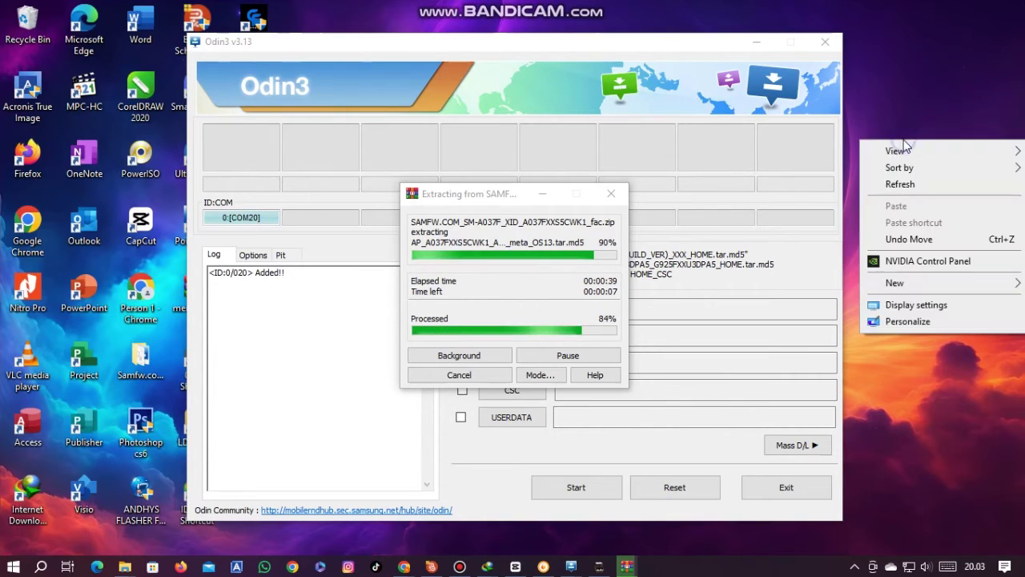
pyautogui.click(933, 184)
pyautogui.rightClick(930, 120)
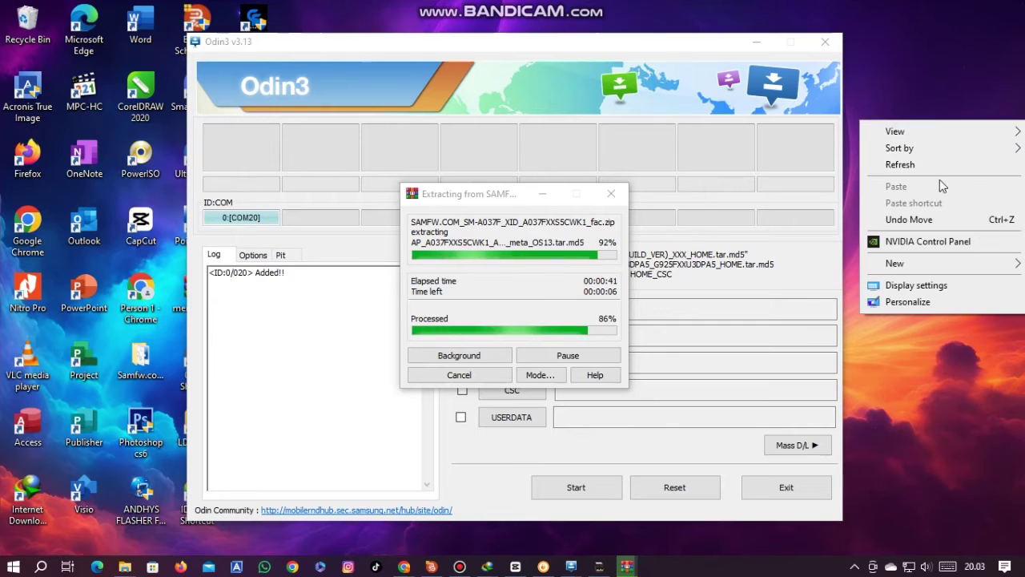
pyautogui.click(931, 165)
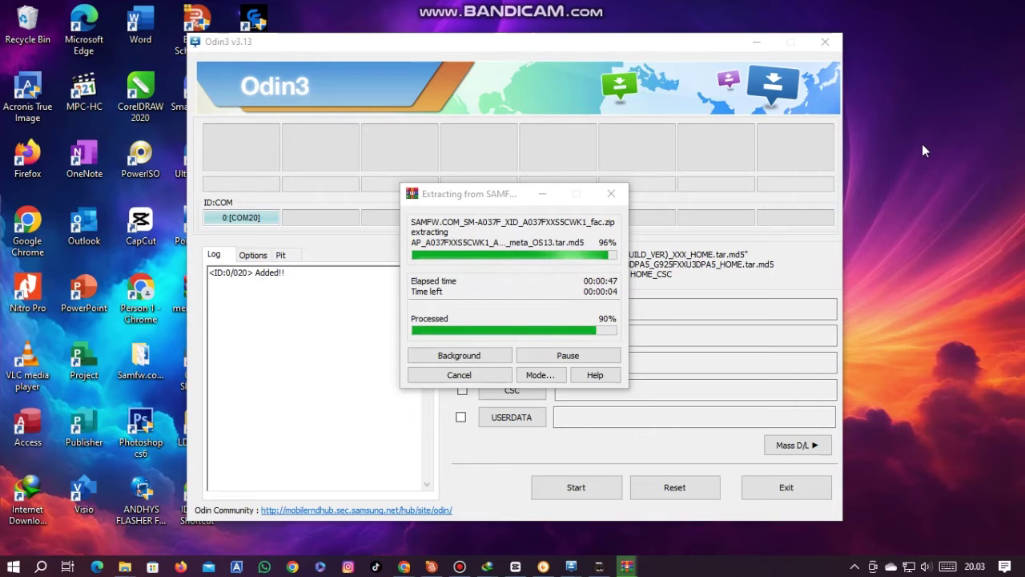
pyautogui.rightClick(907, 149)
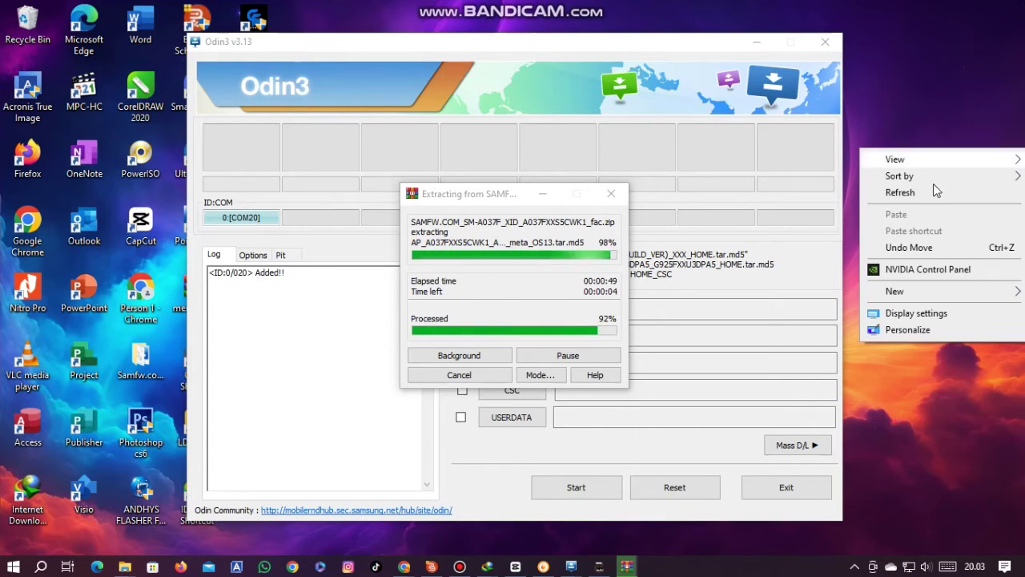
pyautogui.click(936, 192)
pyautogui.rightClick(939, 104)
pyautogui.click(946, 149)
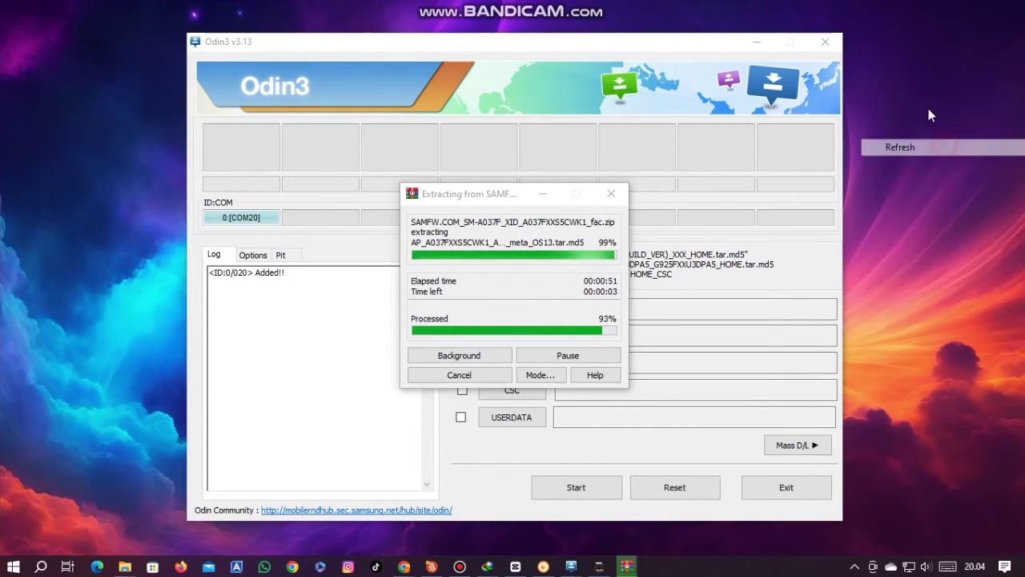
pyautogui.rightClick(929, 101)
pyautogui.click(957, 152)
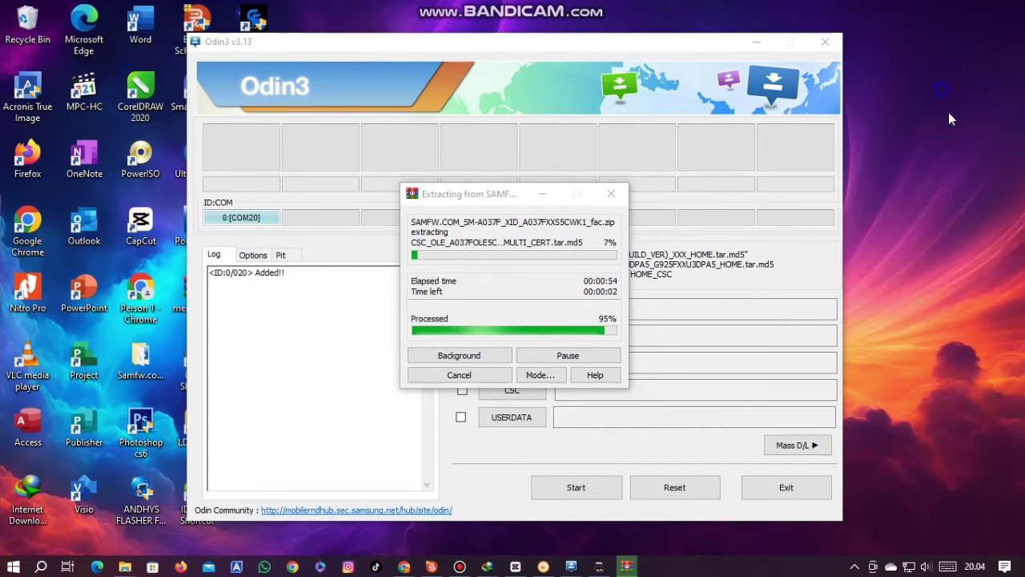
pyautogui.rightClick(949, 91)
pyautogui.moveTo(951, 122)
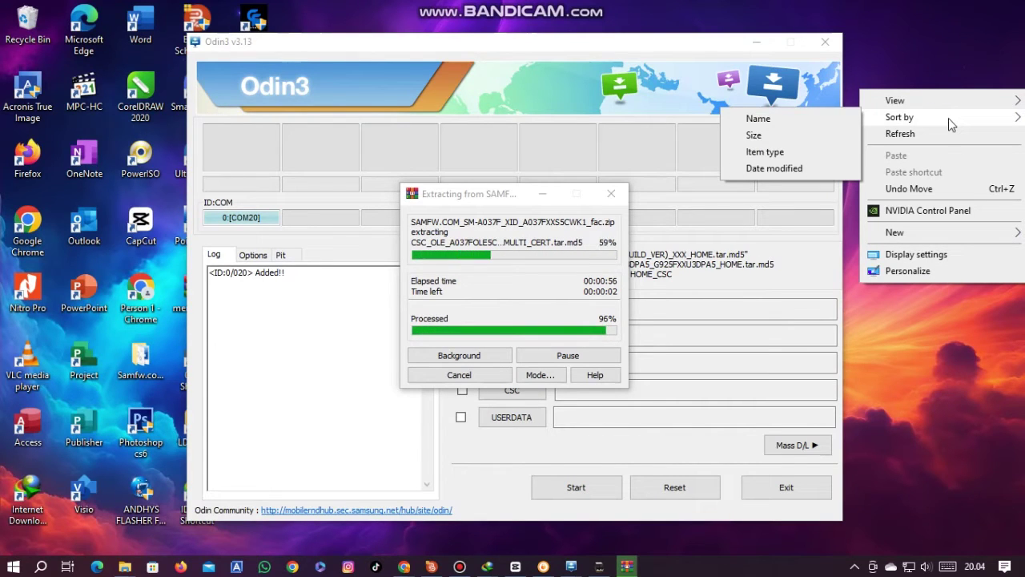
pyautogui.click(944, 136)
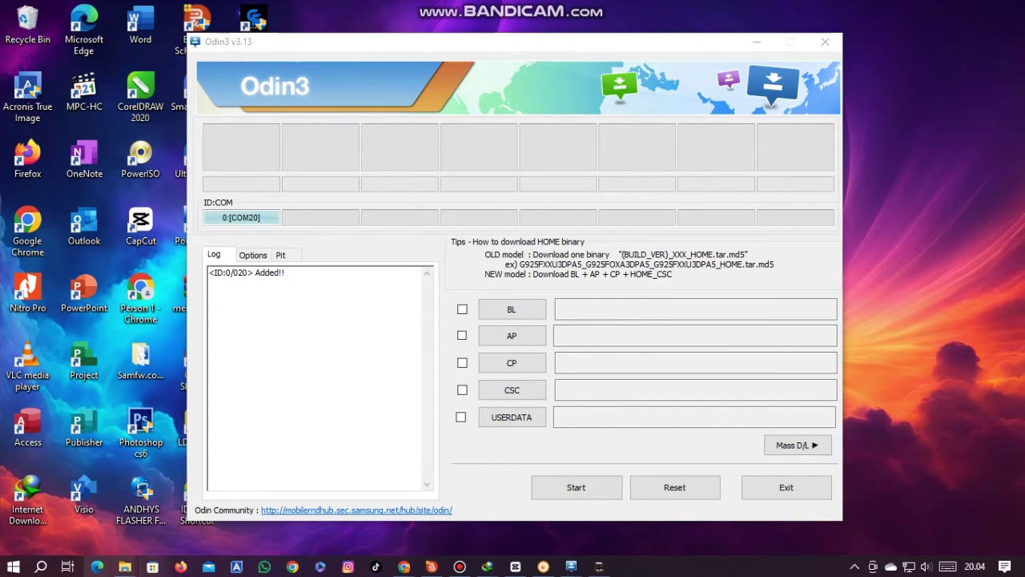
# Step: Go to the "samsung a03s s5" folder in Compressed and examine the firmware files in the extracted SAMFW.COM_SM-A037F_XID_A037FXXS5CWK1_fac folder
pyautogui.moveTo(124, 566)
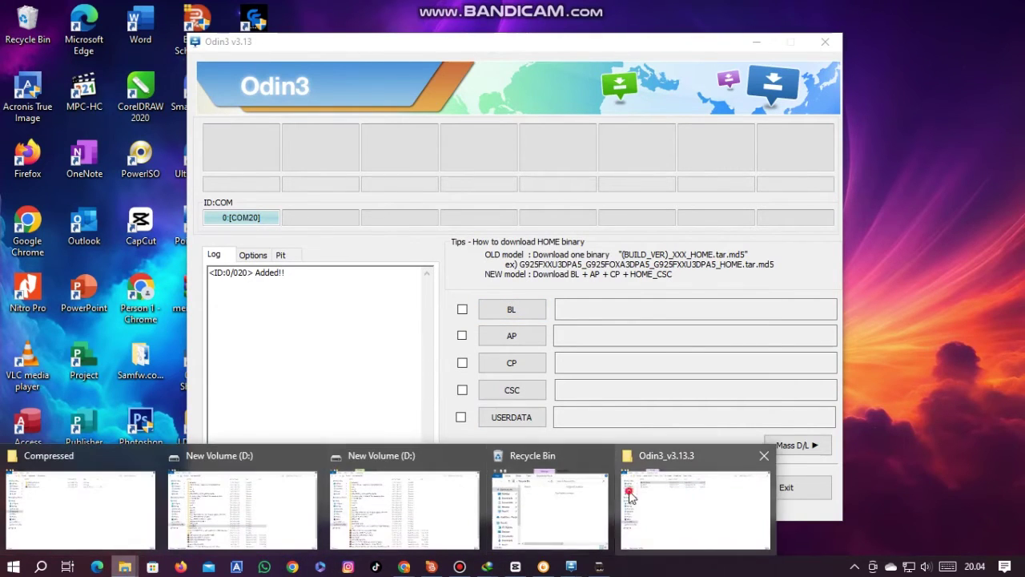
pyautogui.click(695, 507)
pyautogui.click(70, 47)
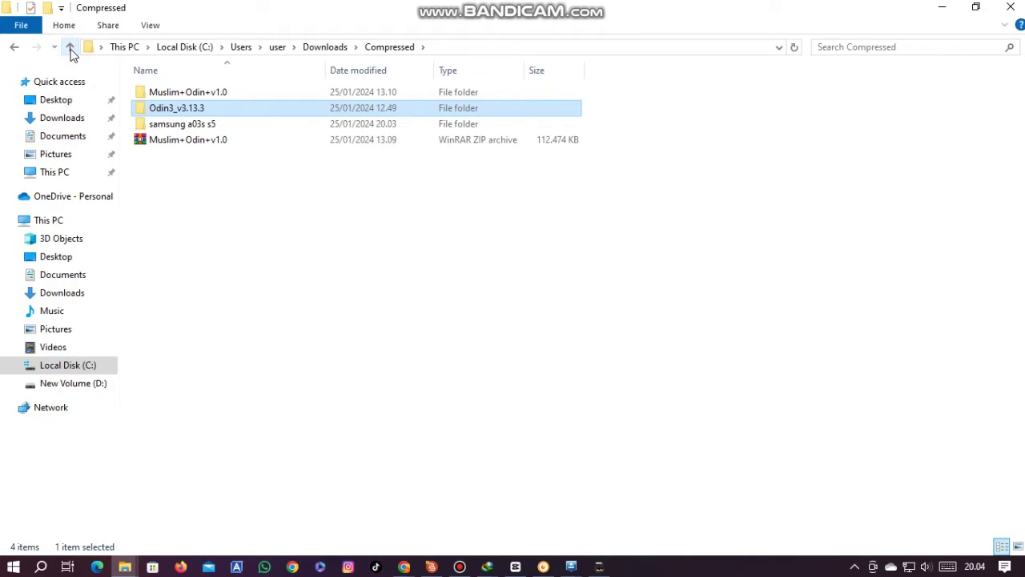
pyautogui.click(269, 125)
pyautogui.doubleClick(269, 125)
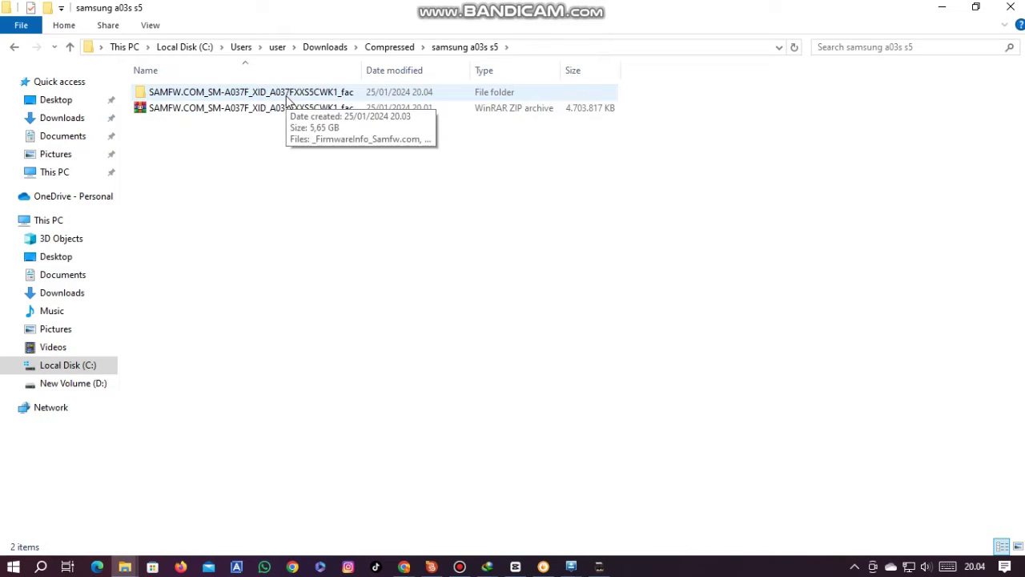
pyautogui.doubleClick(286, 96)
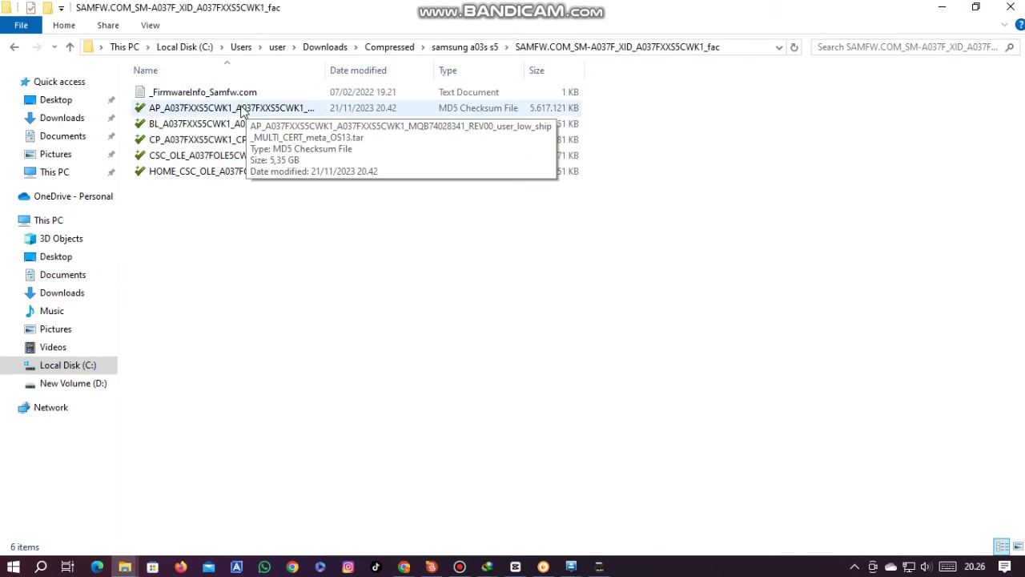
pyautogui.click(243, 110)
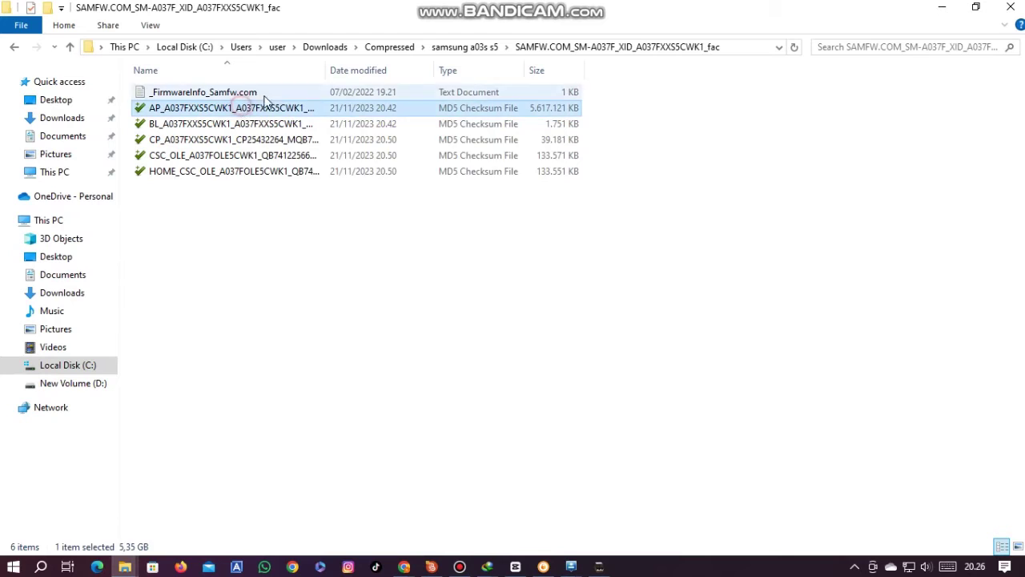
# Step: Switch to Odin3 and load the BL_A037FXXS5CWK1 file from the extracted firmware folder under Downloads > Compressed into the BL slot
pyautogui.click(574, 569)
pyautogui.click(608, 481)
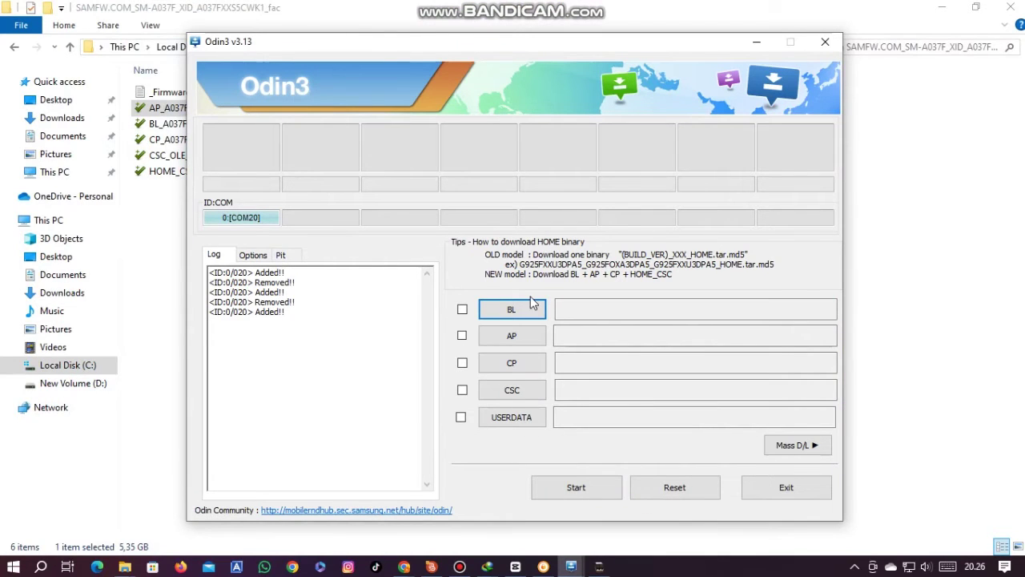
pyautogui.click(513, 313)
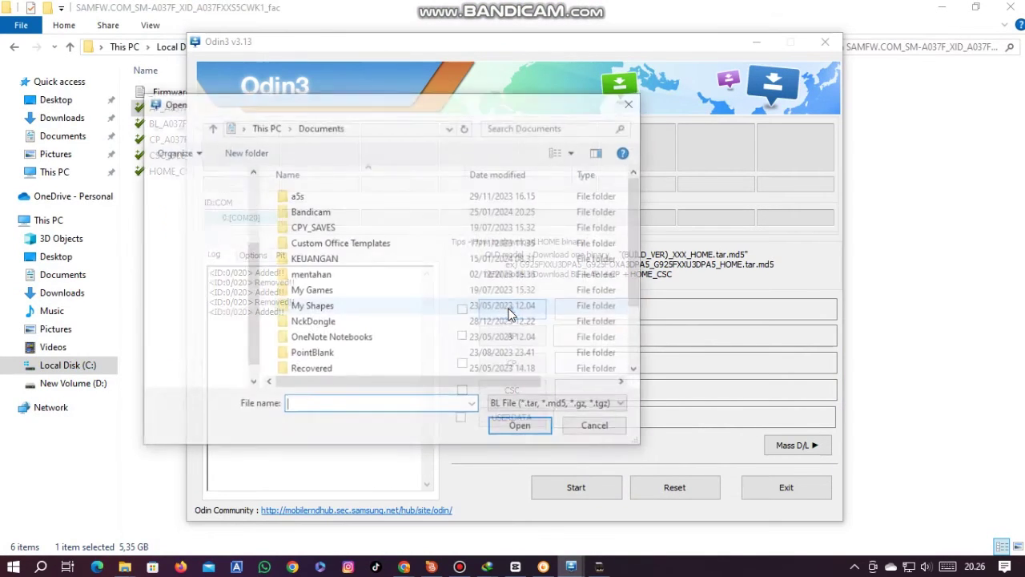
pyautogui.click(220, 275)
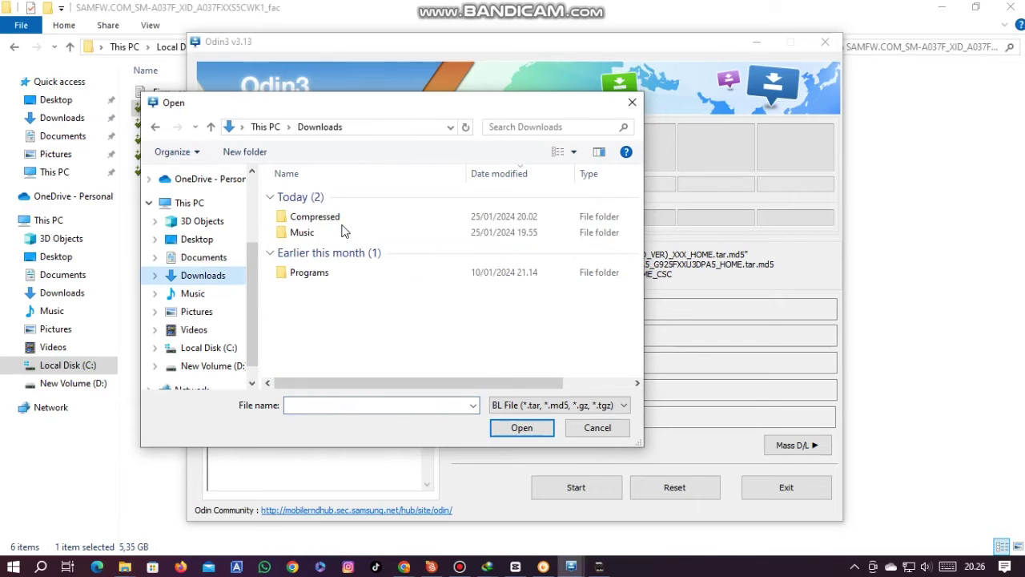
pyautogui.doubleClick(356, 216)
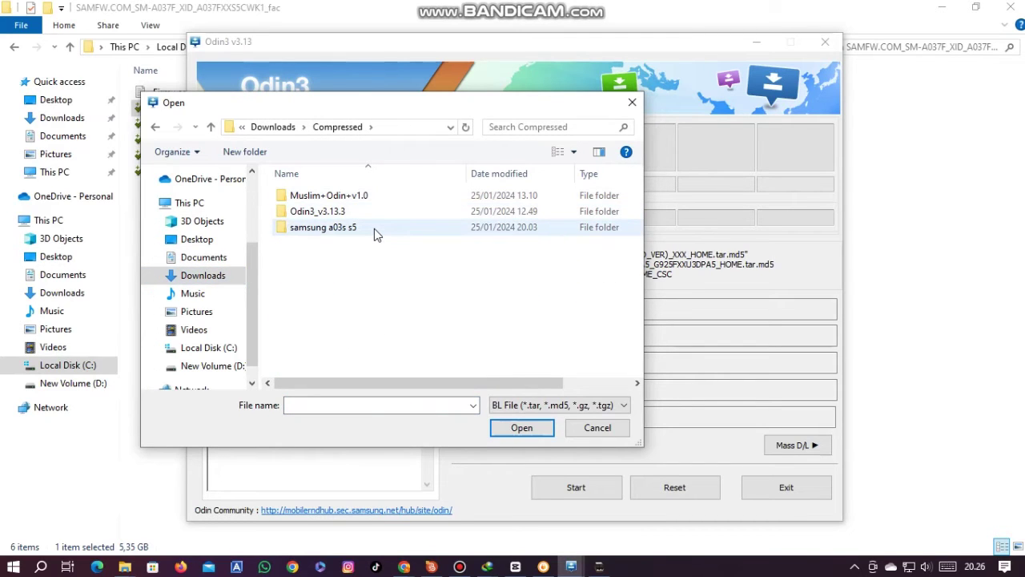
pyautogui.doubleClick(374, 228)
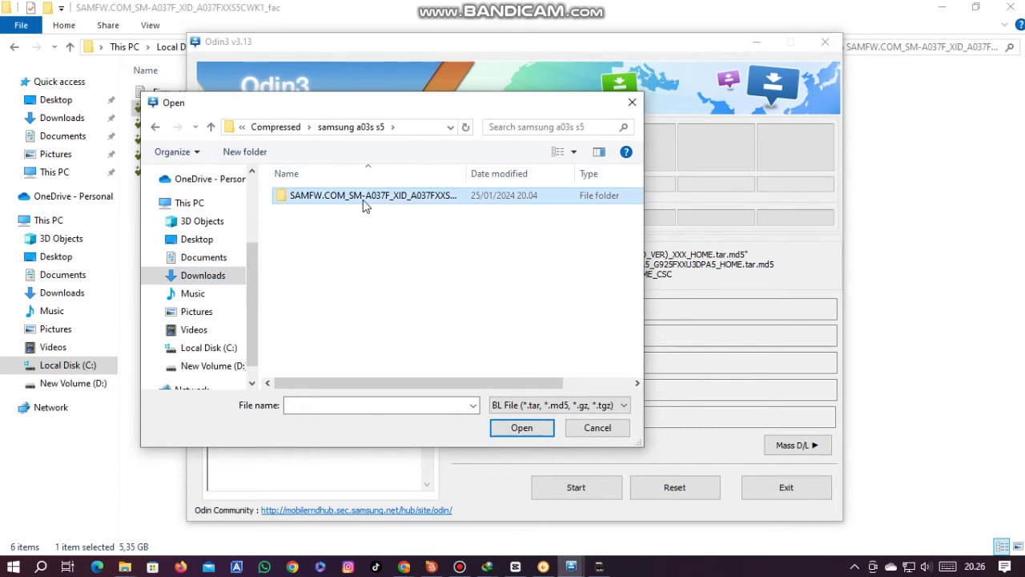
pyautogui.doubleClick(362, 200)
pyautogui.click(362, 211)
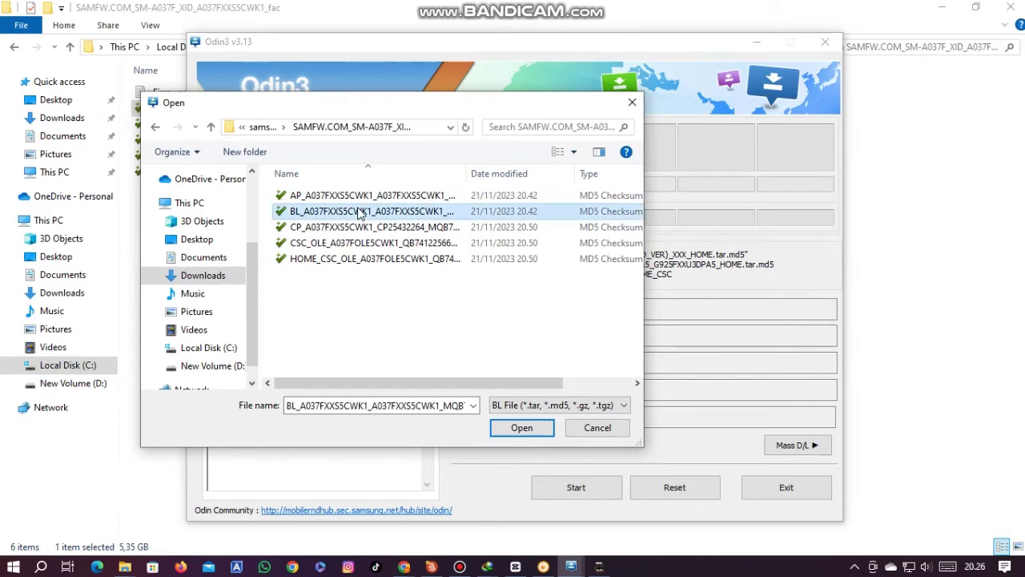
pyautogui.click(526, 428)
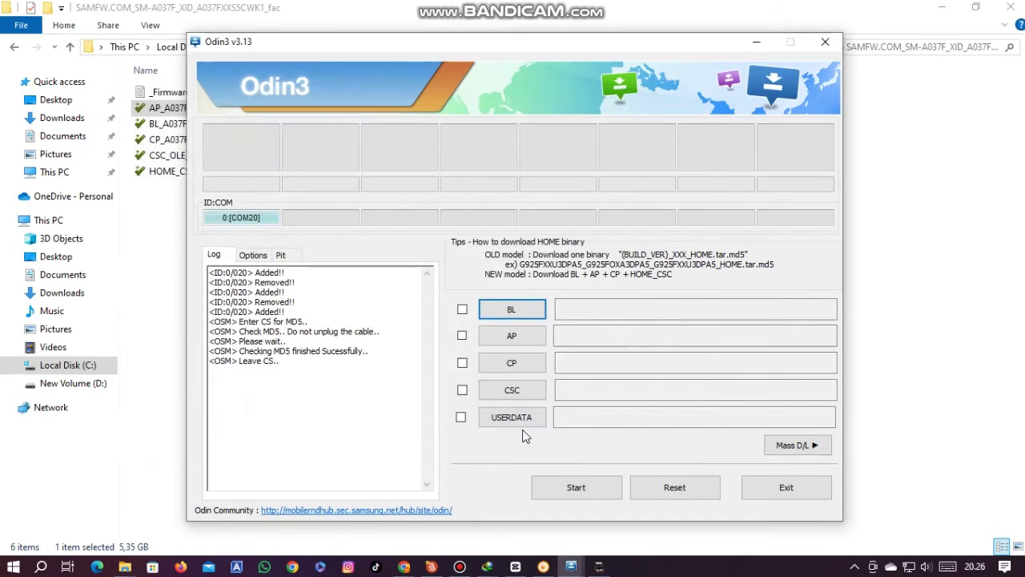
# Step: Load the AP_A037FXXS5CWK1 firmware file into the AP slot
pyautogui.click(528, 342)
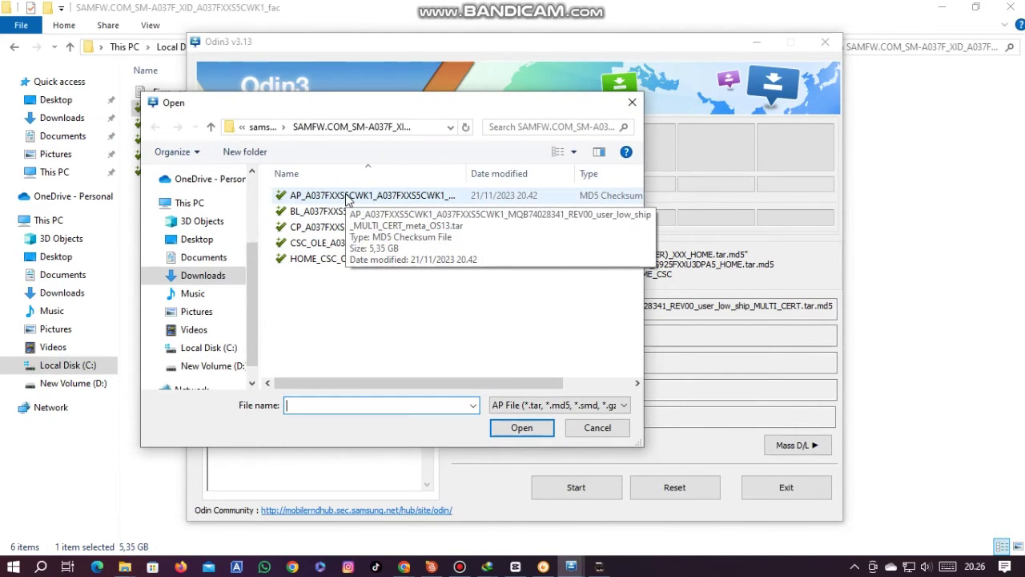
pyautogui.click(346, 197)
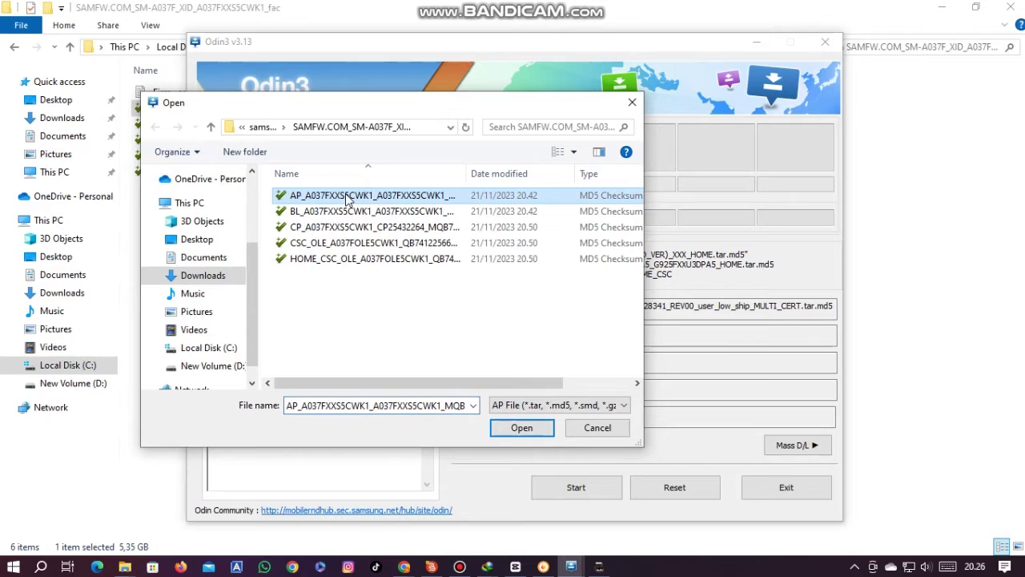
pyautogui.click(511, 428)
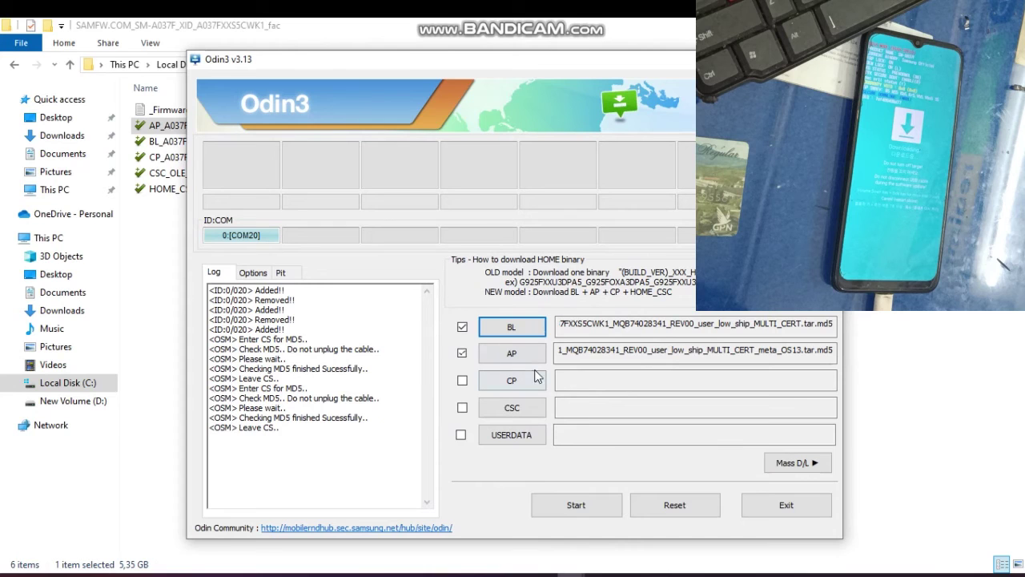
# Step: Load the CP_A037FXXS5CWK1_CP25432264 modem file into the CP slot
pyautogui.click(532, 379)
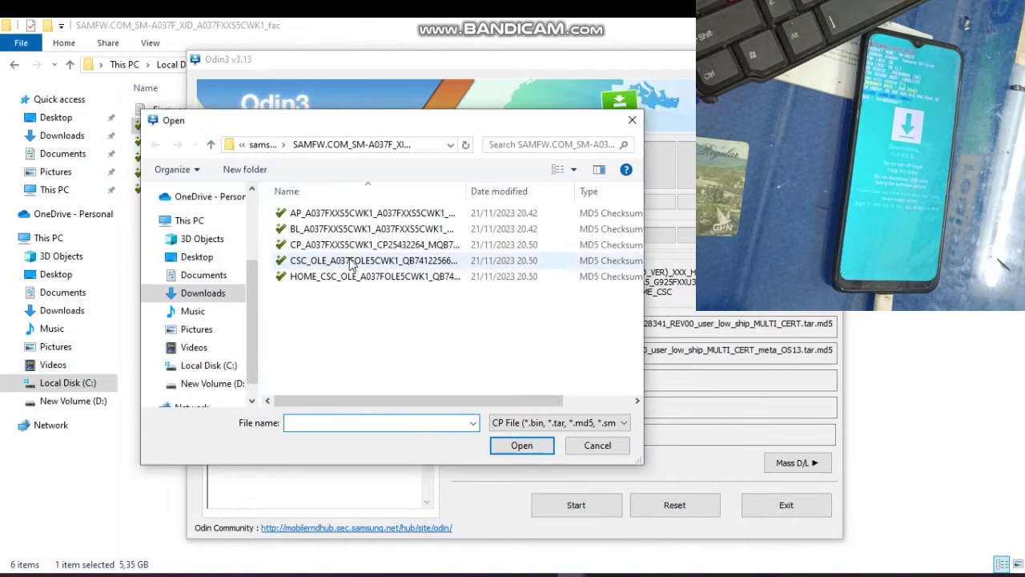
pyautogui.click(410, 247)
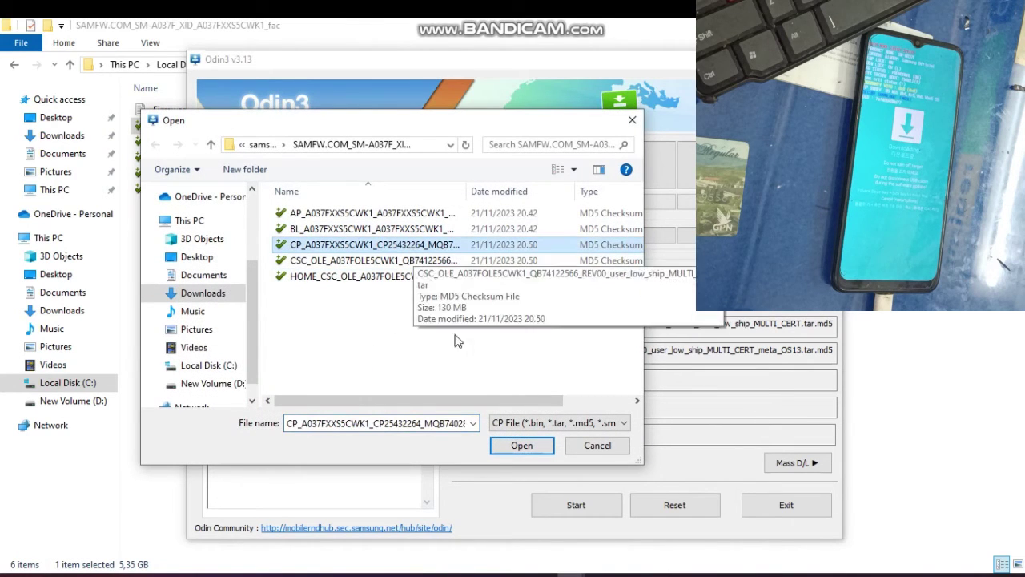
pyautogui.click(519, 451)
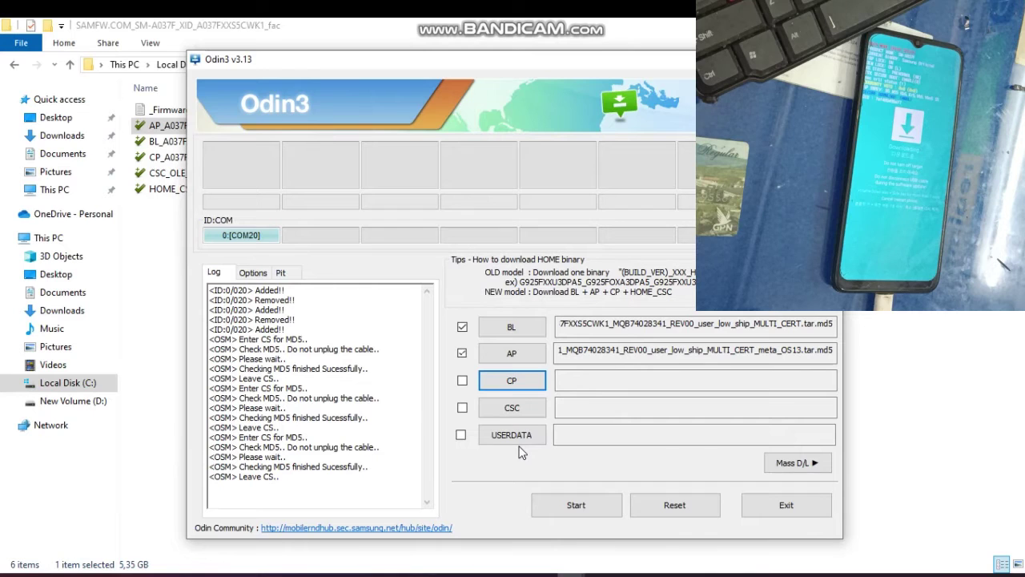
# Step: Load the CSC_OLE_A037FOLE5CWK1 file, not the HOME_CSC one, into the CSC slot
pyautogui.click(513, 407)
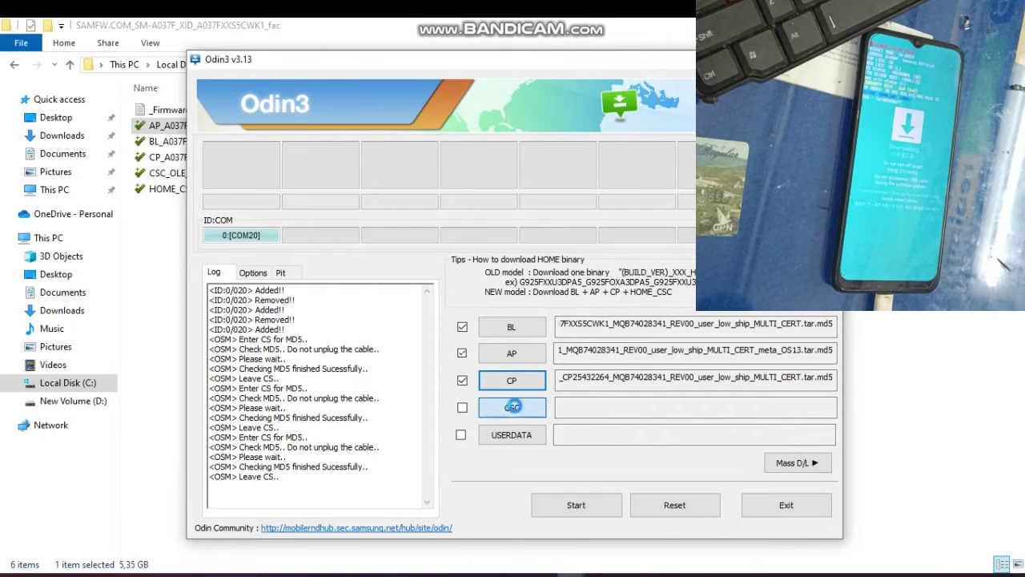
pyautogui.click(312, 261)
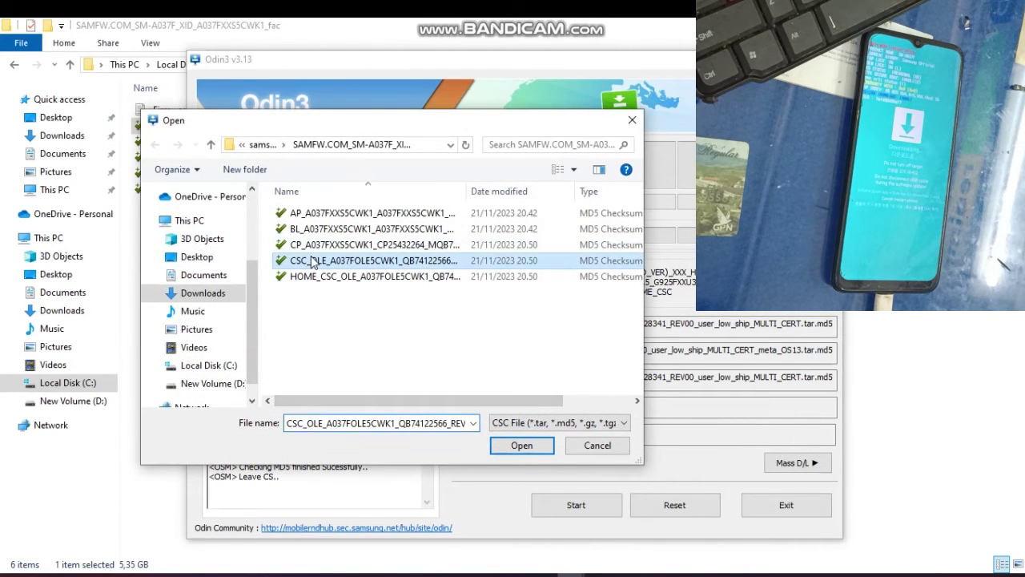
pyautogui.click(529, 447)
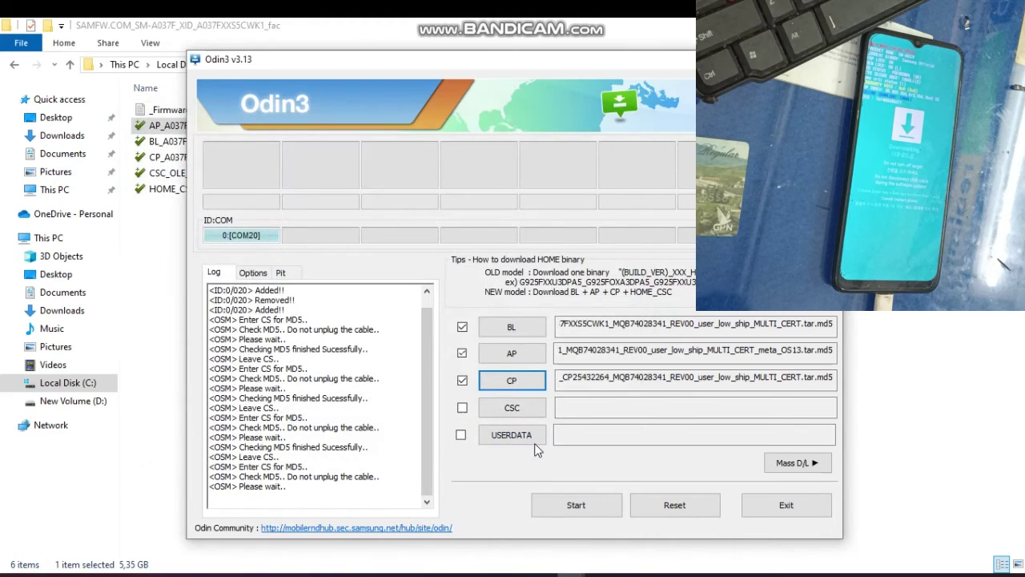
# Step: Start flashing the loaded BL, AP, CP and CSC files to the connected phone
pyautogui.click(600, 503)
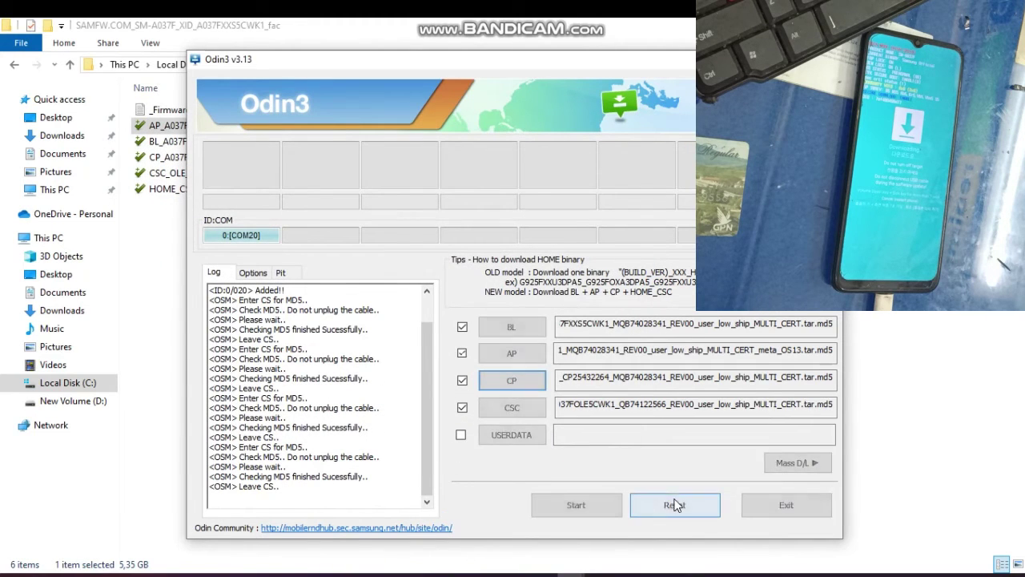
pyautogui.click(675, 505)
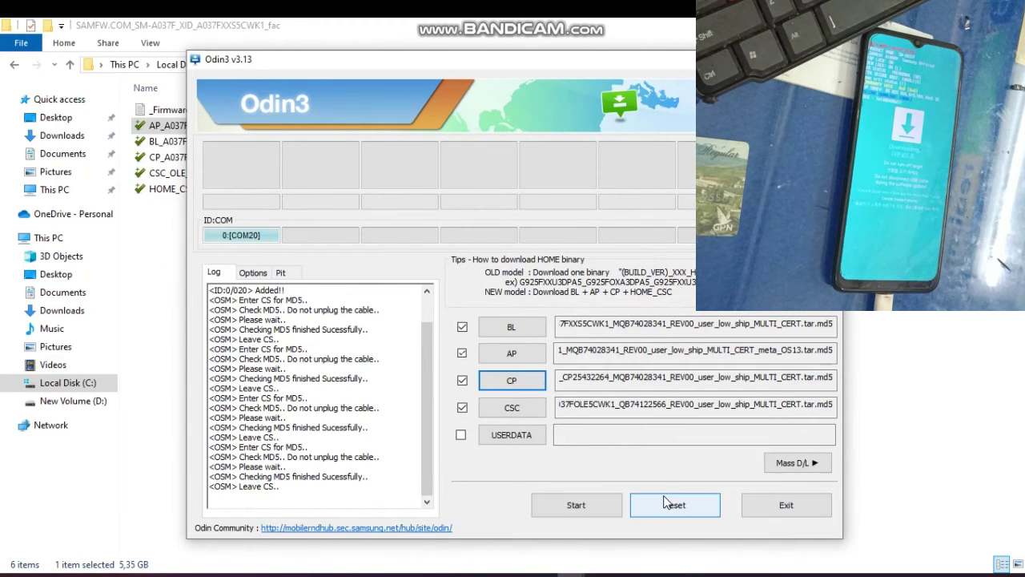
pyautogui.click(605, 508)
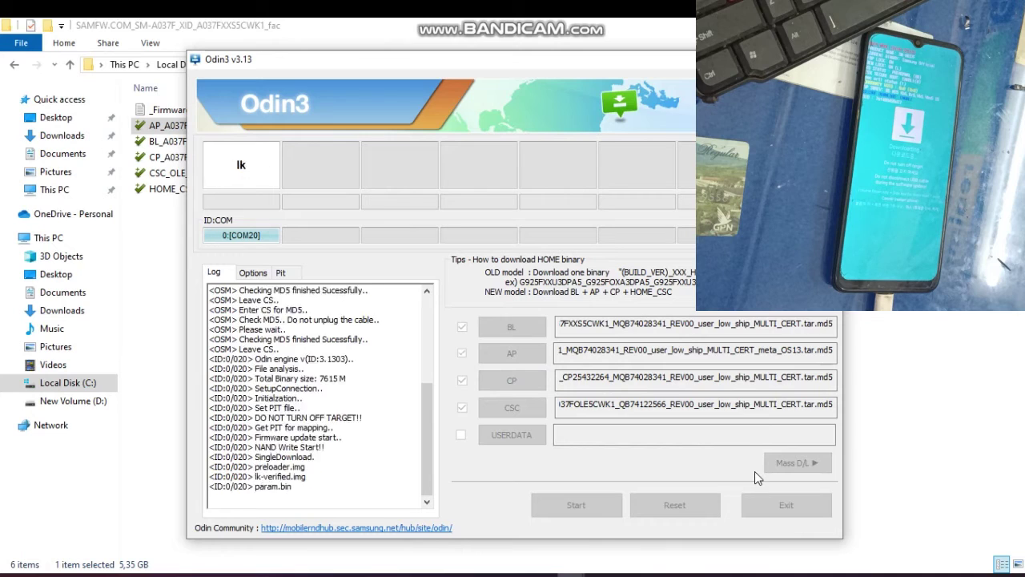